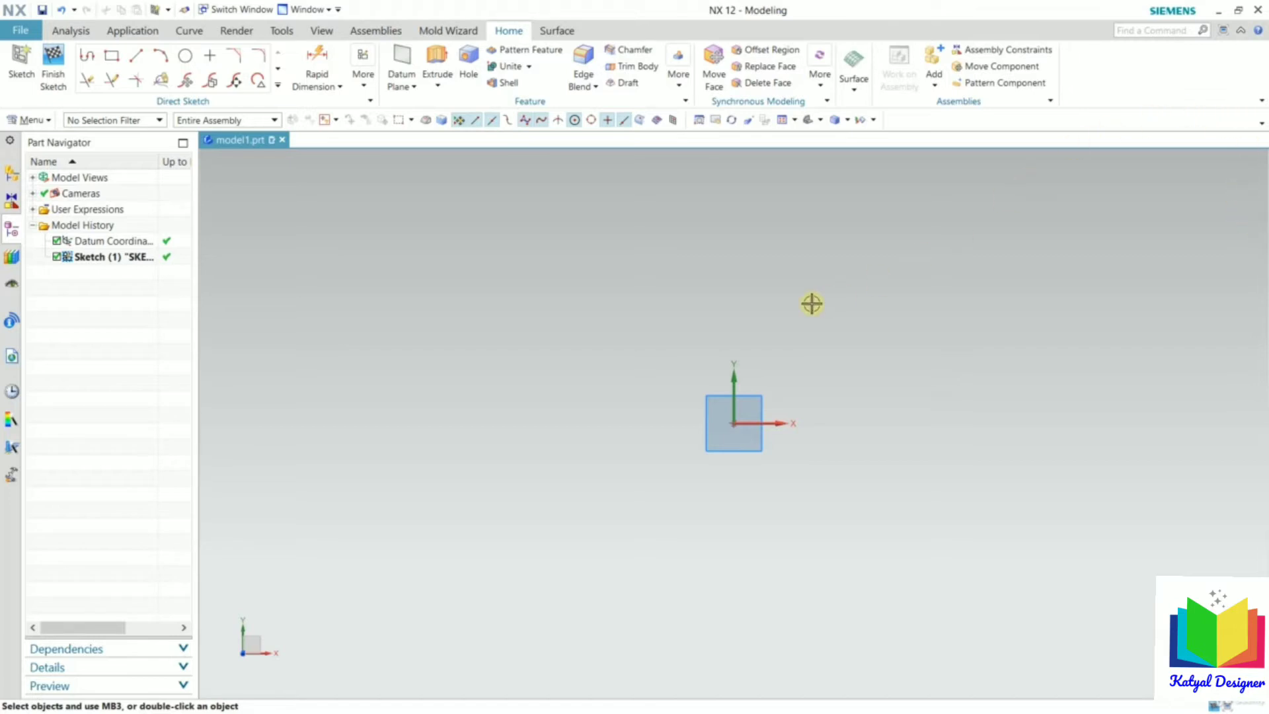
Step: Sketch a rectangle by the From Center method, centered on the sketch origin, about 194 wide and 126 high with horizontal and vertical sides
left_click(280, 86)
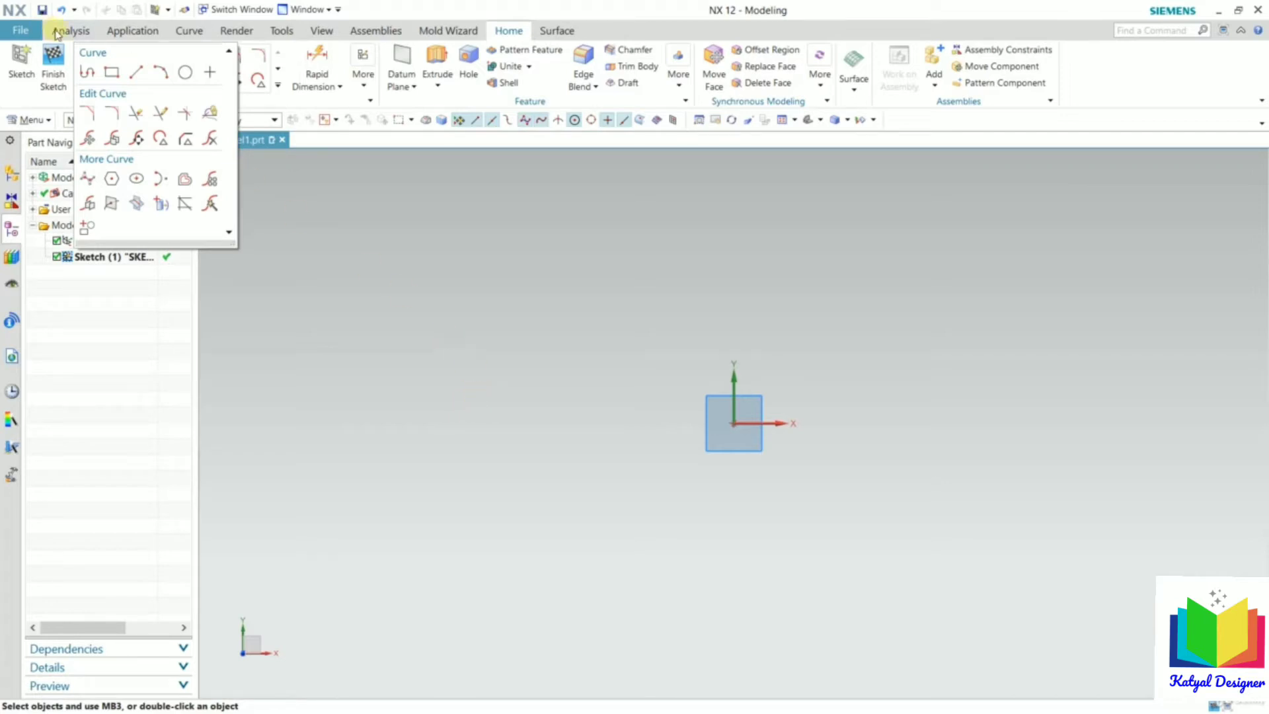
left_click(110, 71)
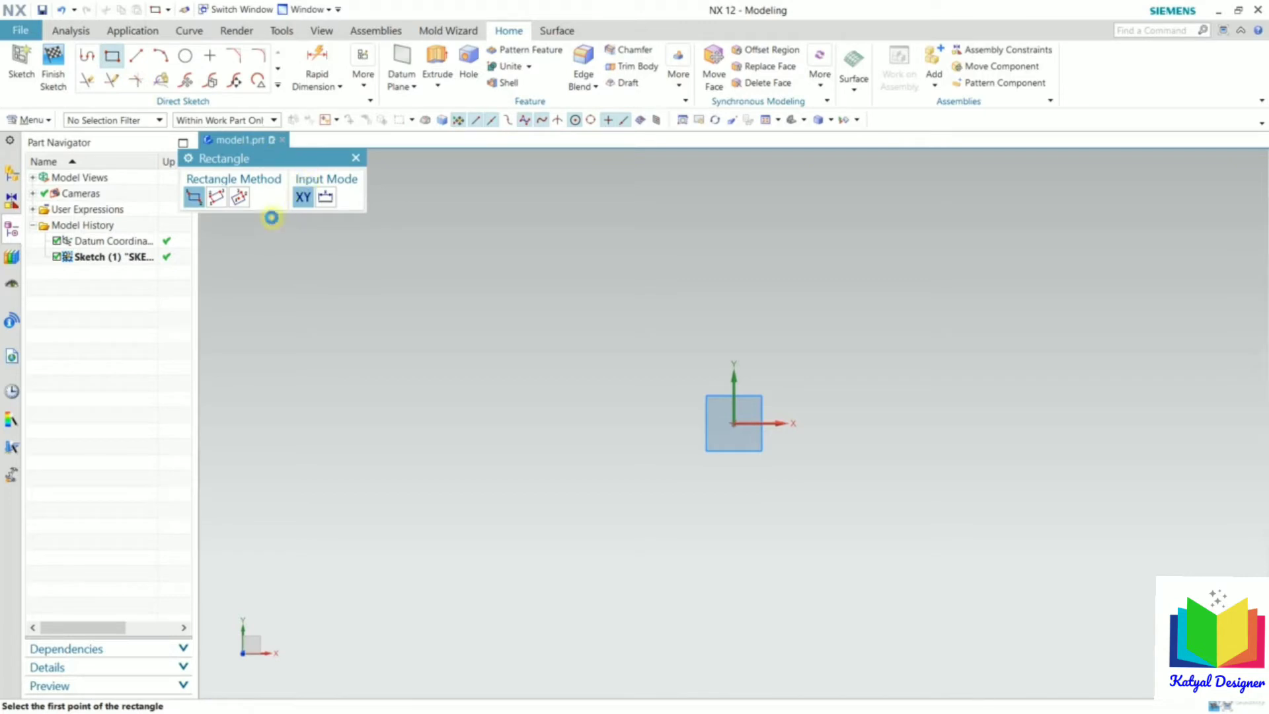
left_click(241, 197)
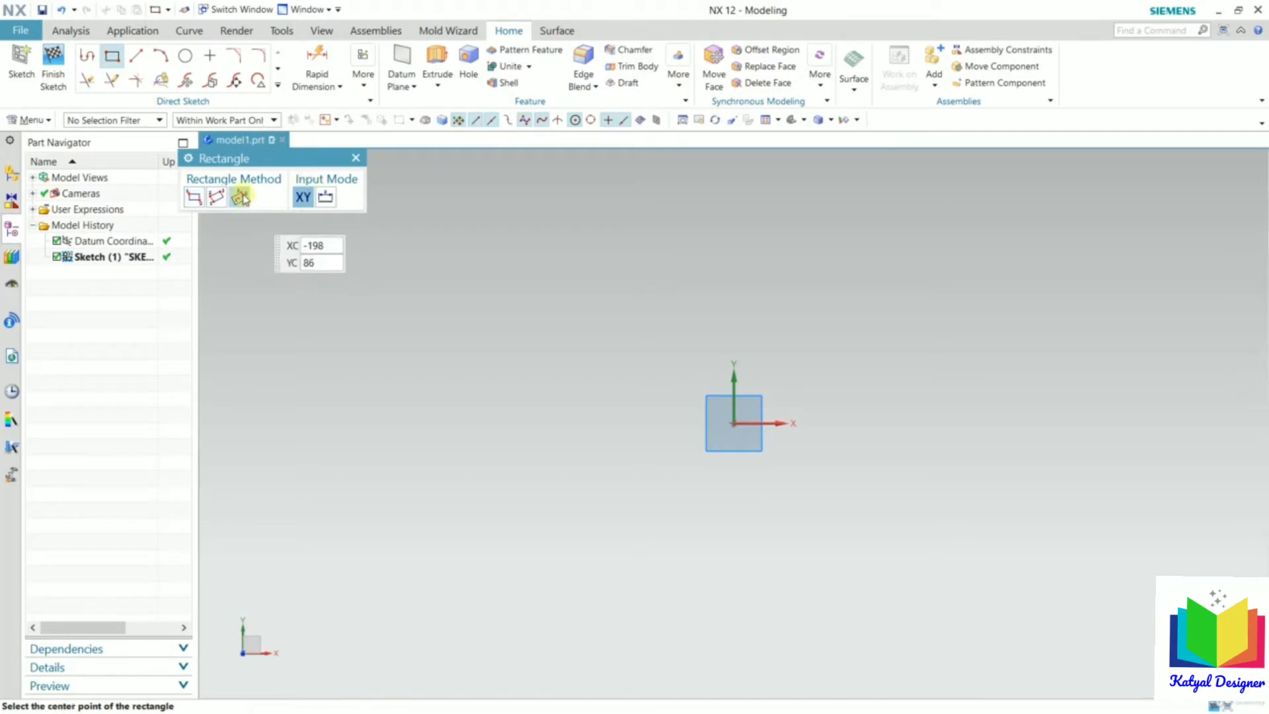
left_click(735, 422)
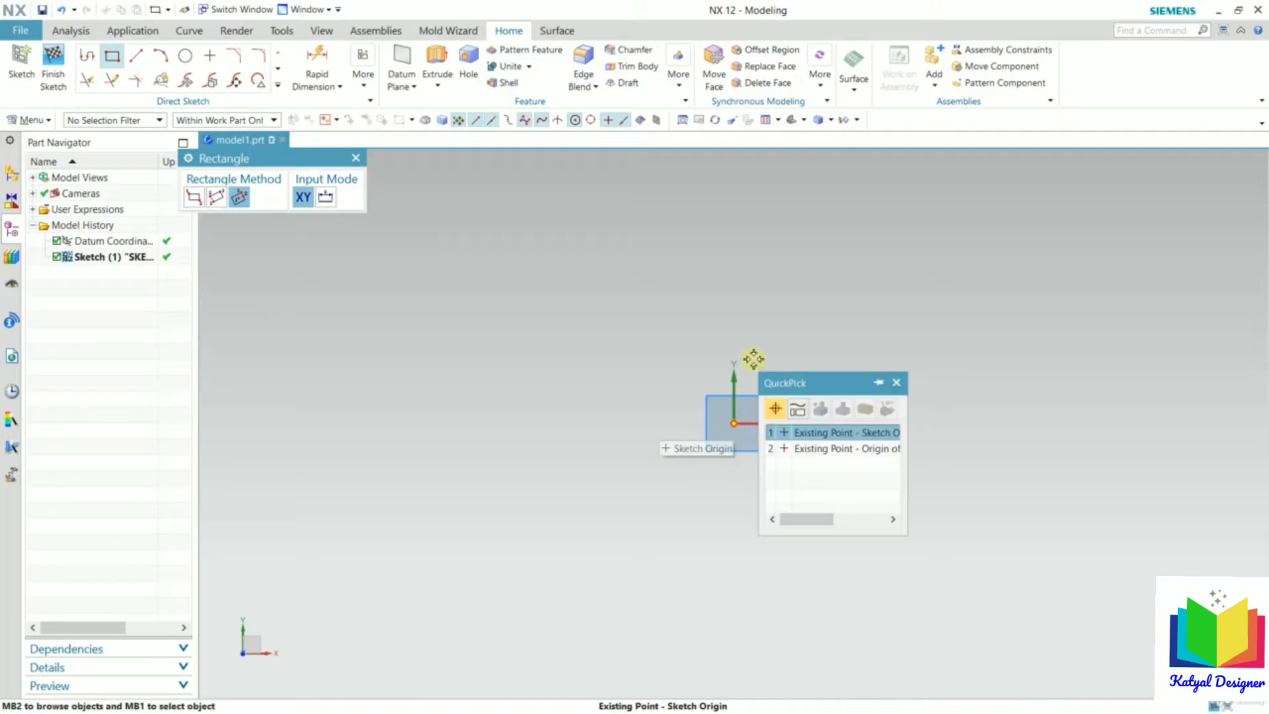
left_click(823, 433)
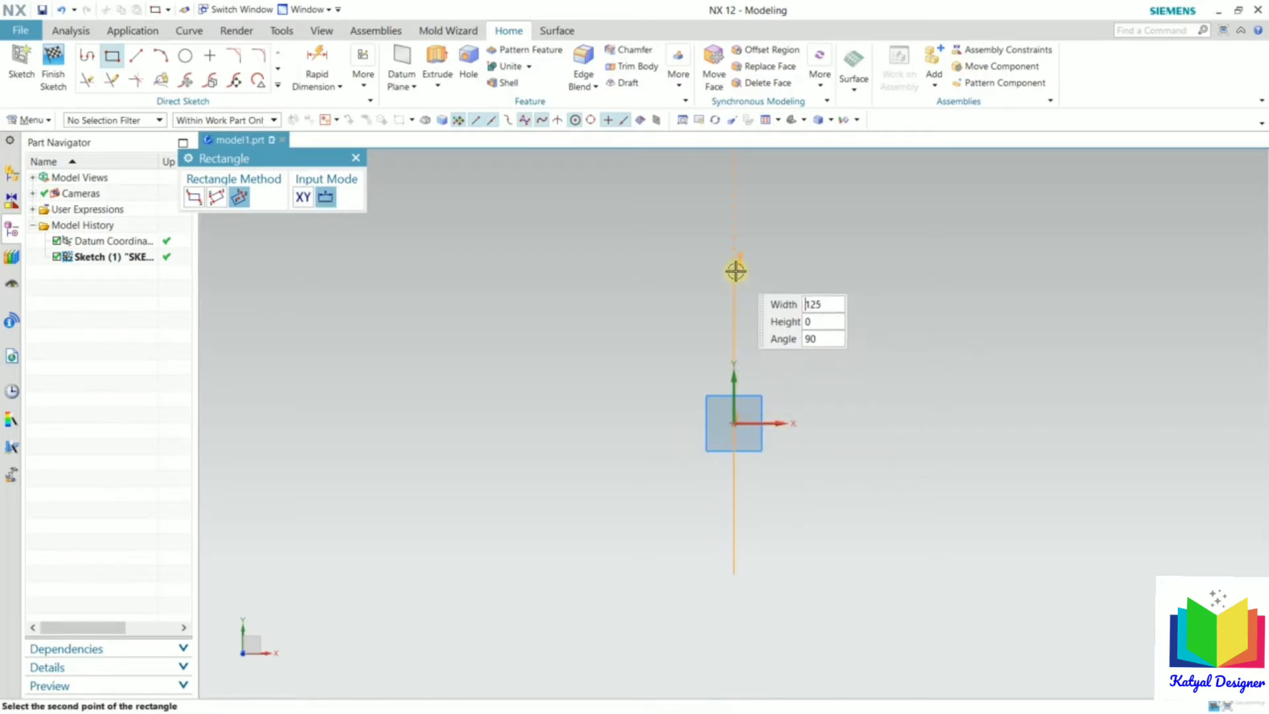
left_click(970, 287)
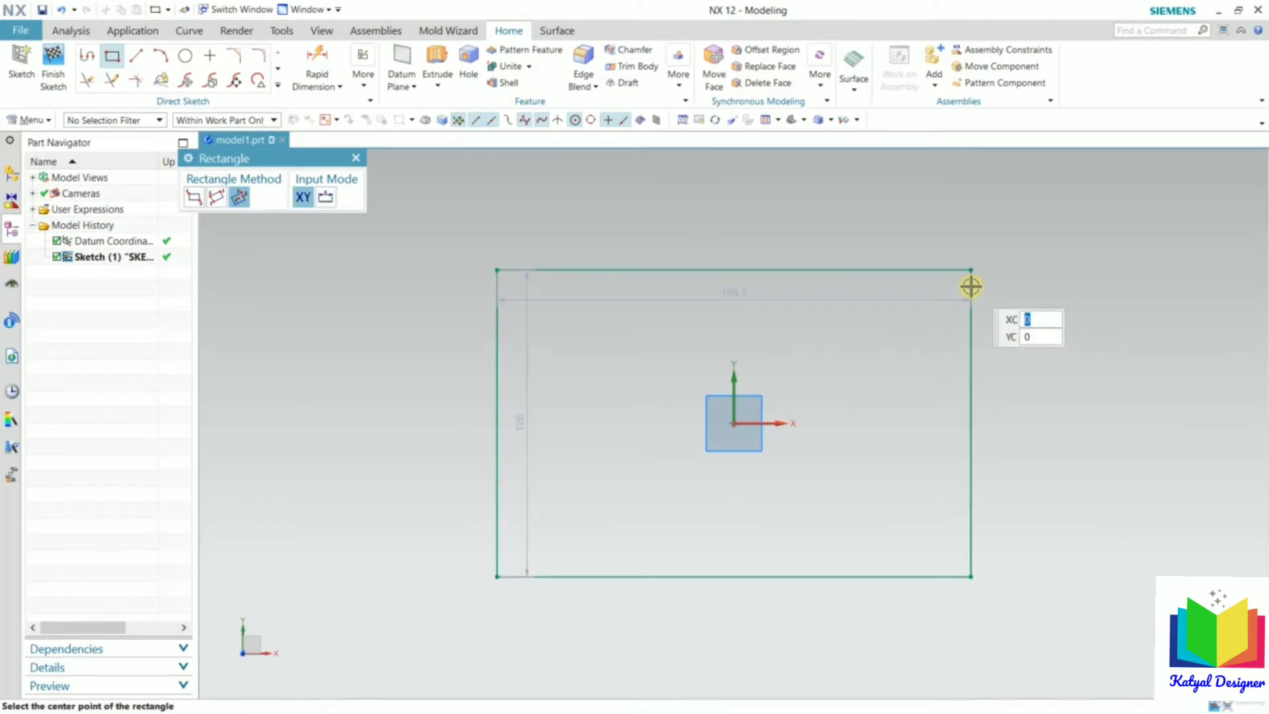
key("Escape")
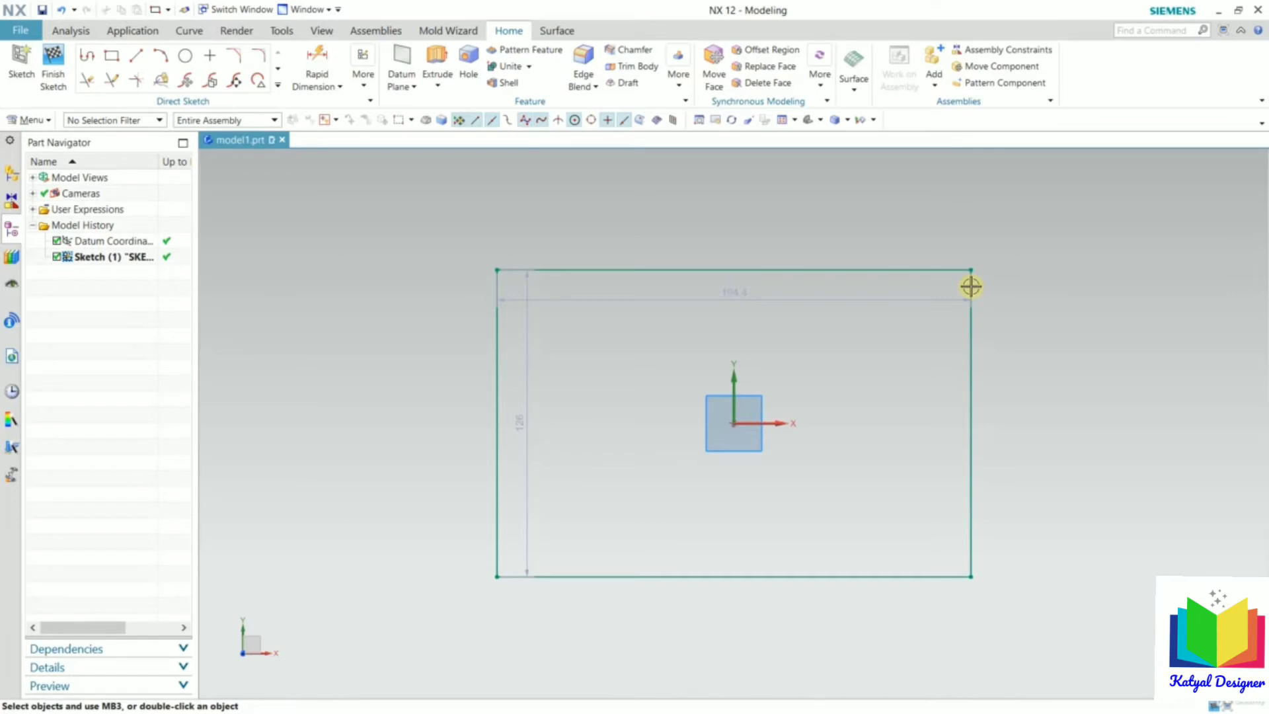
Step: Delete the rectangle's top and left lines individually, and undo both deletions
left_click(616, 270)
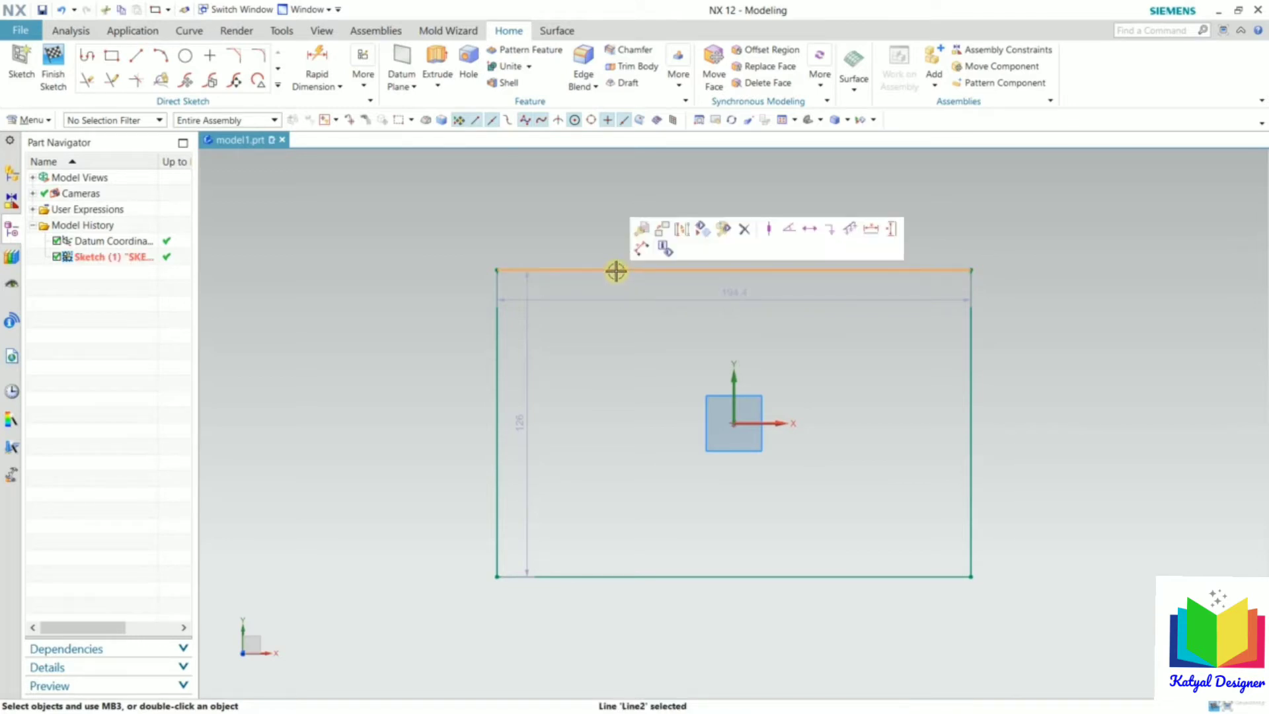
left_click(743, 232)
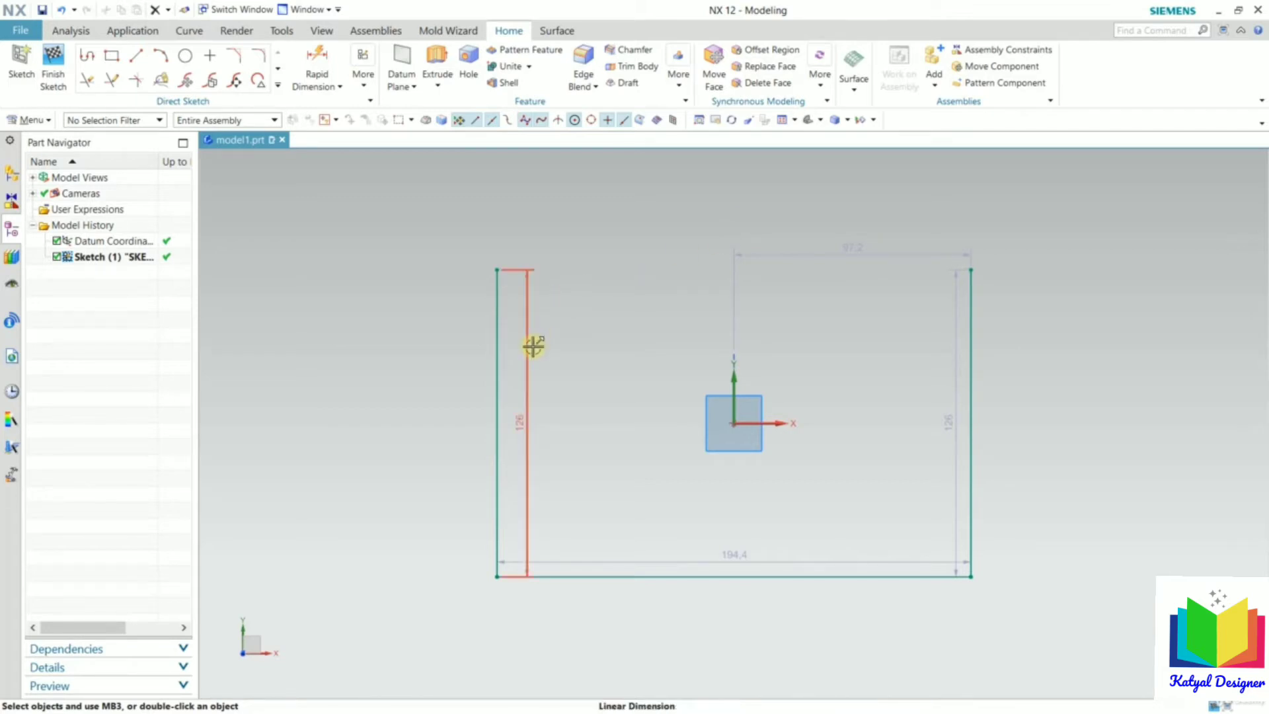
left_click(495, 329)
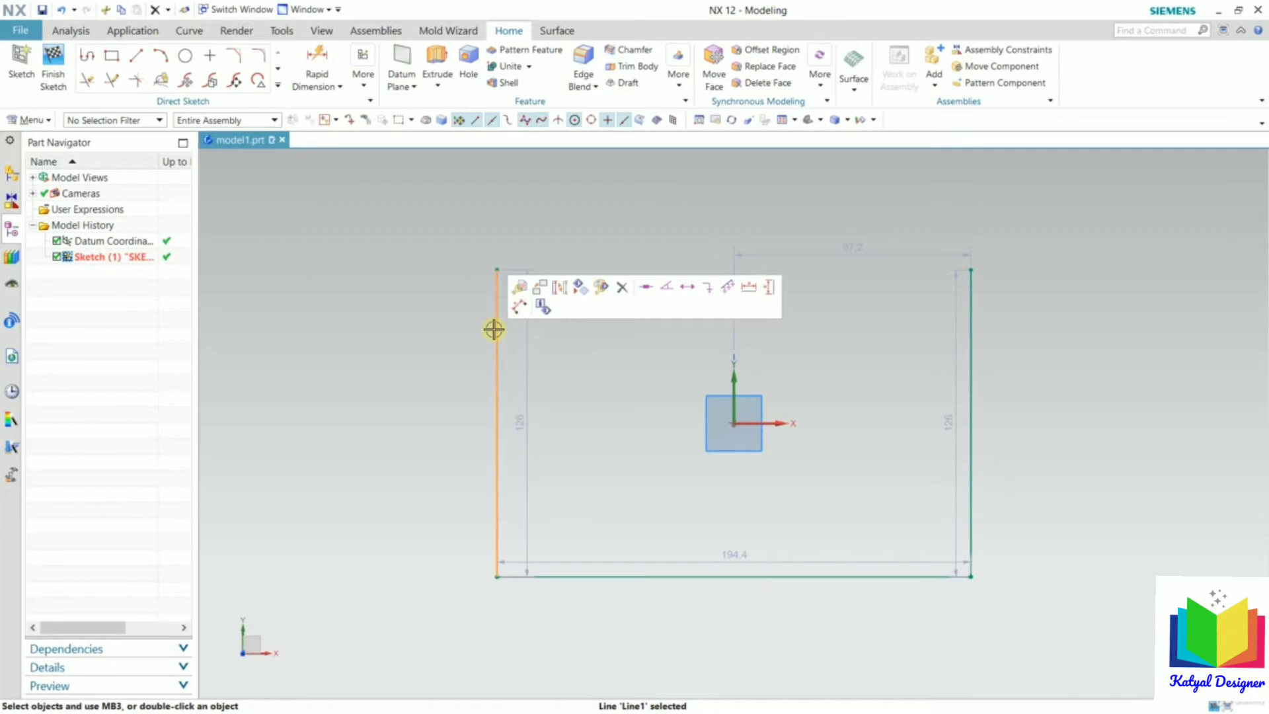
key("Delete")
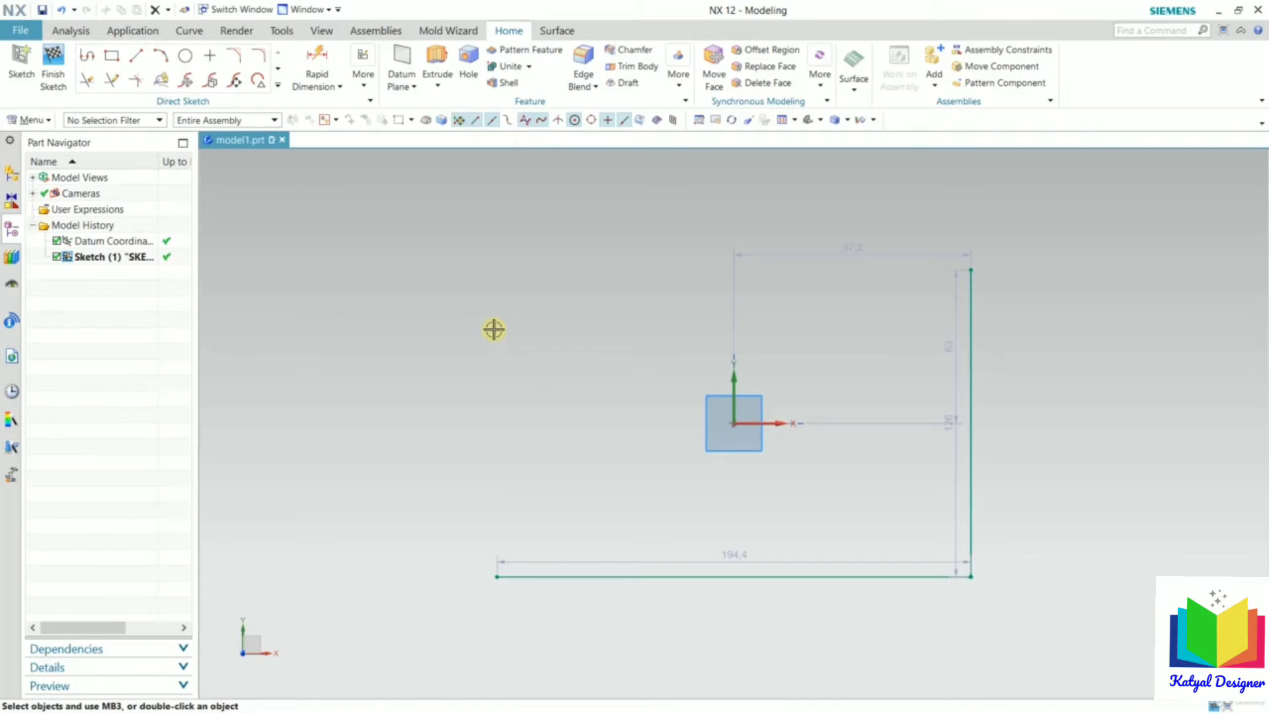
key("ctrl+z")
key("ctrl+z")
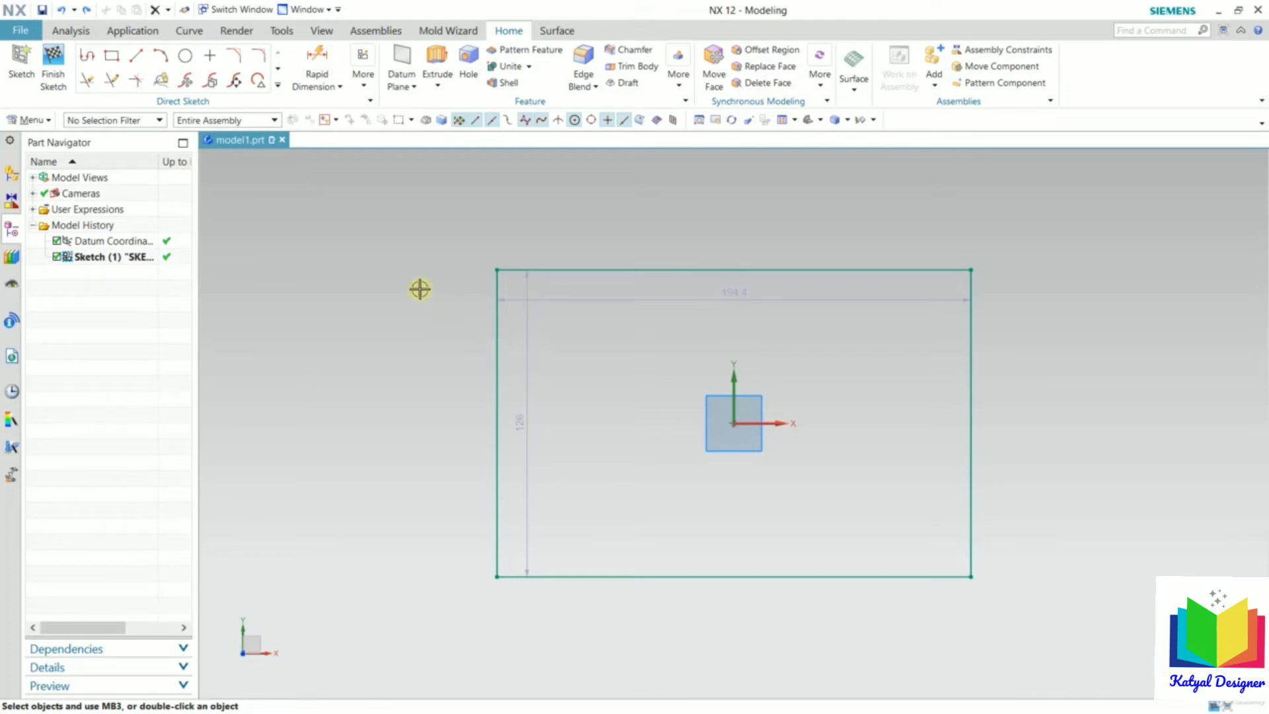
Step: Use Quick Trim to remove the rectangle's top, left and bottom lines one at a time, and close the command
left_click(279, 87)
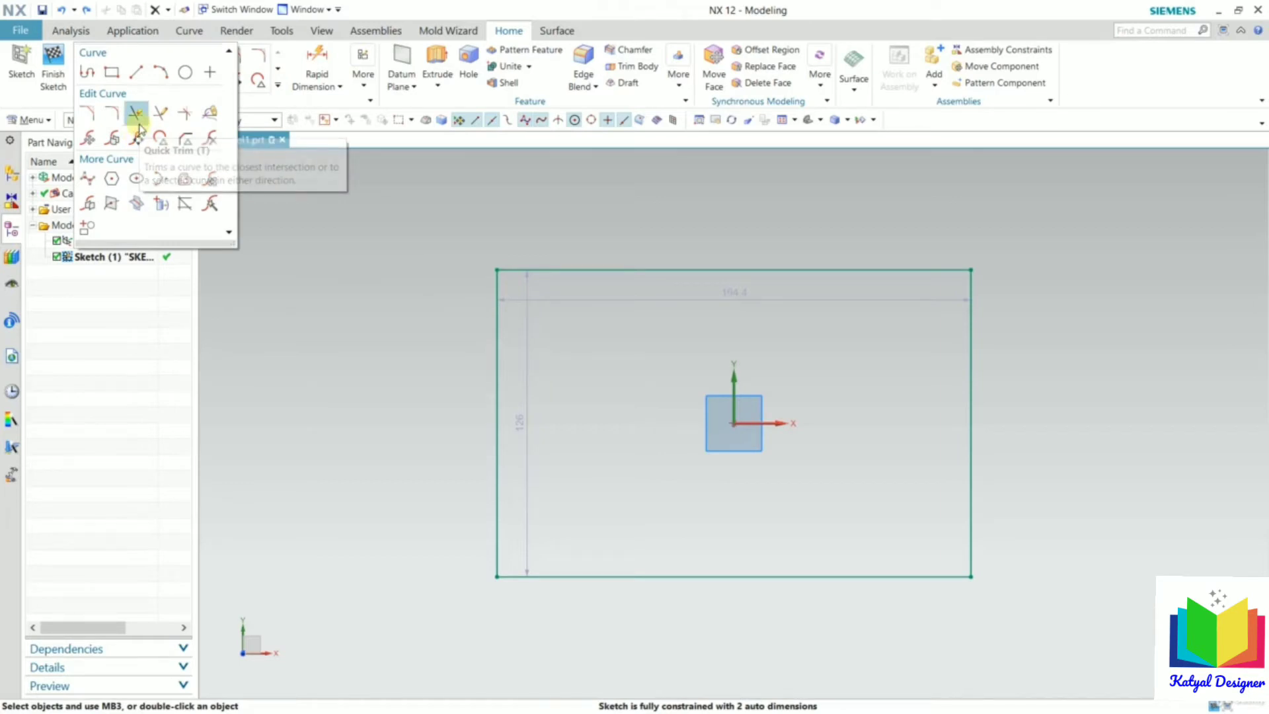
left_click(137, 118)
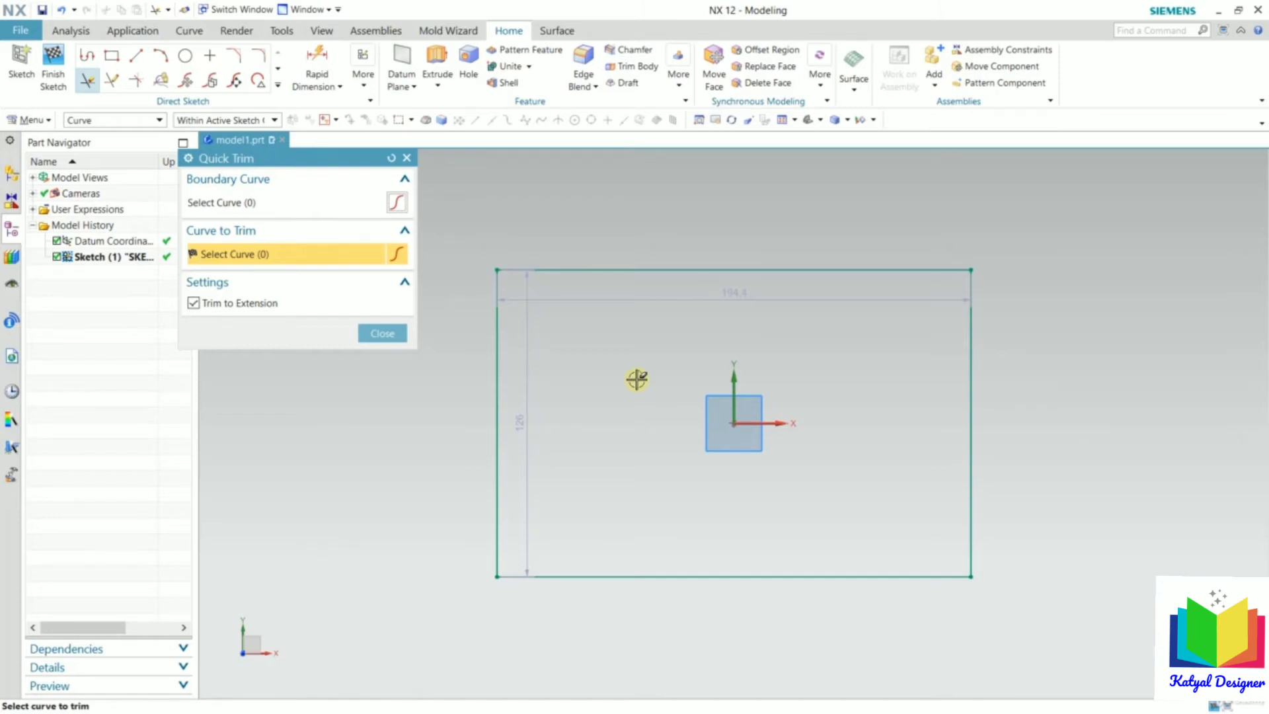
left_click(633, 269)
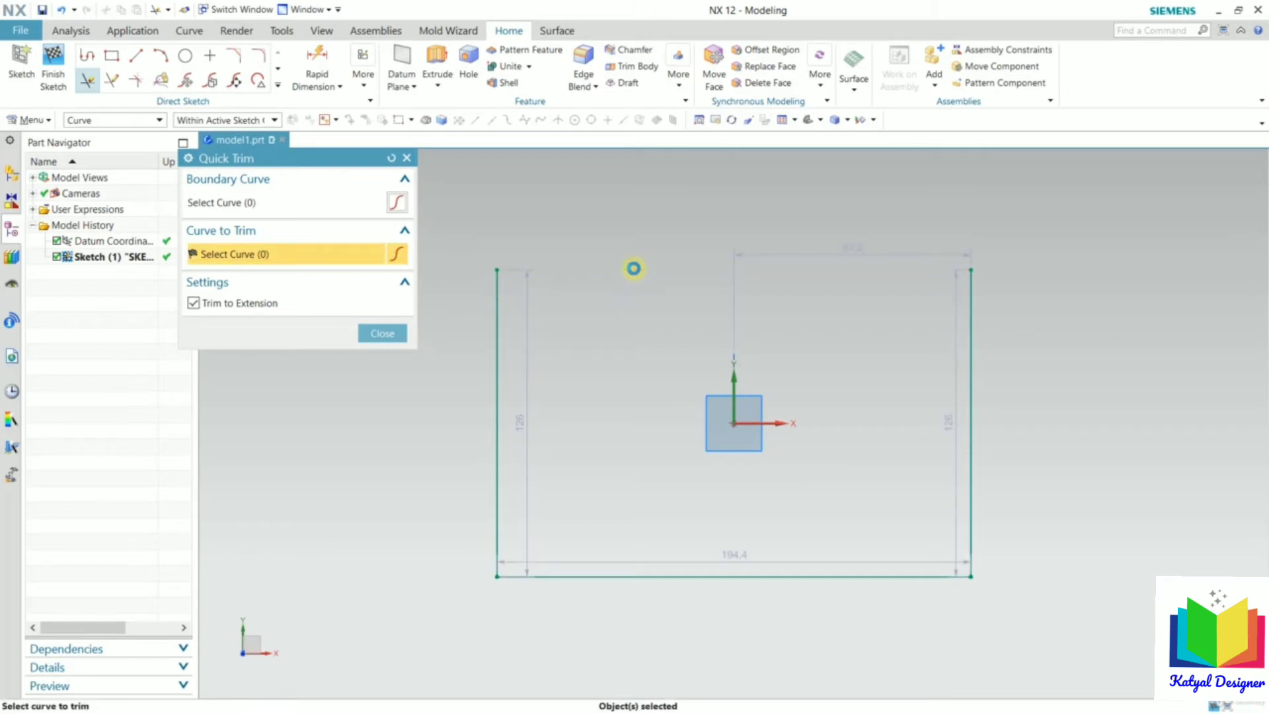
left_click(496, 331)
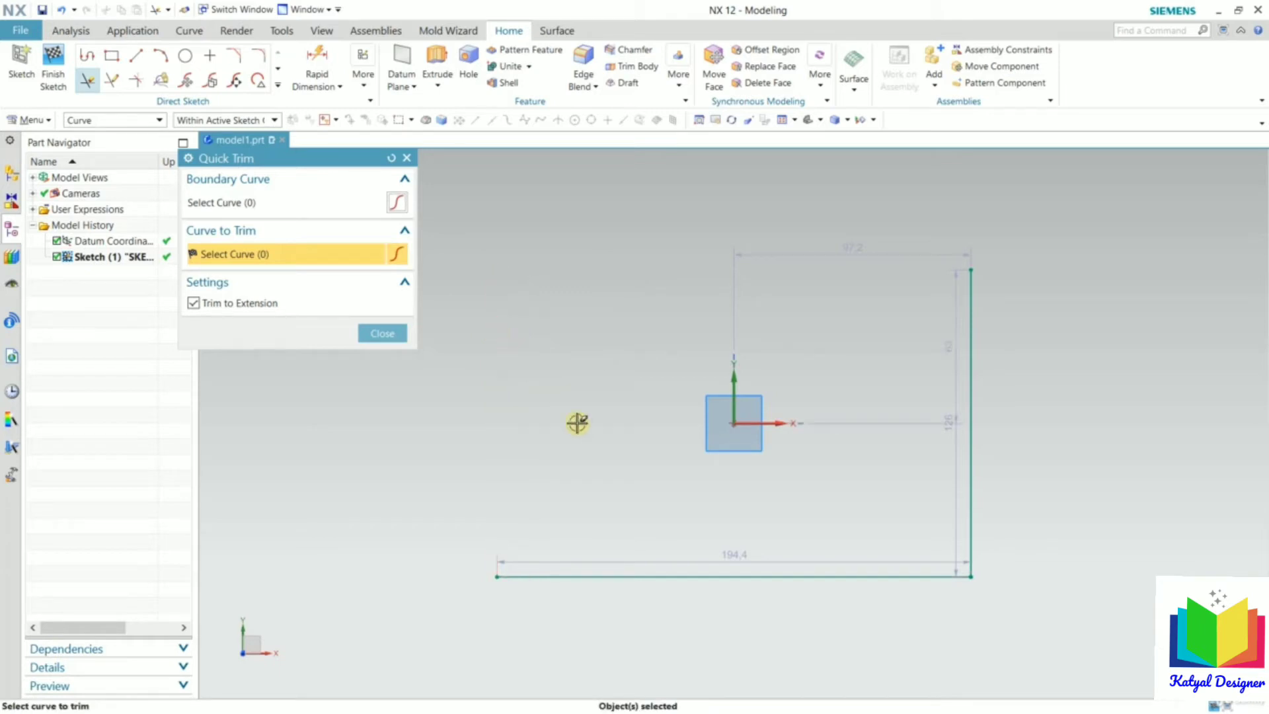
left_click(650, 577)
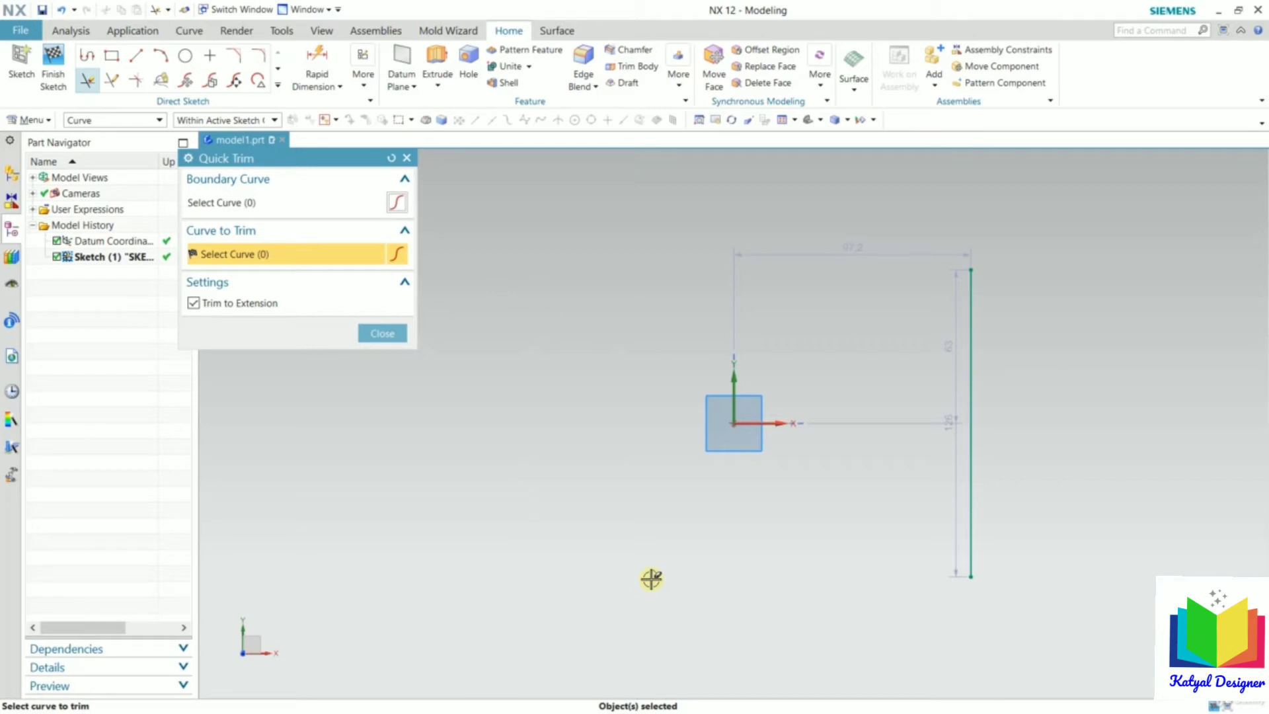
left_click(382, 332)
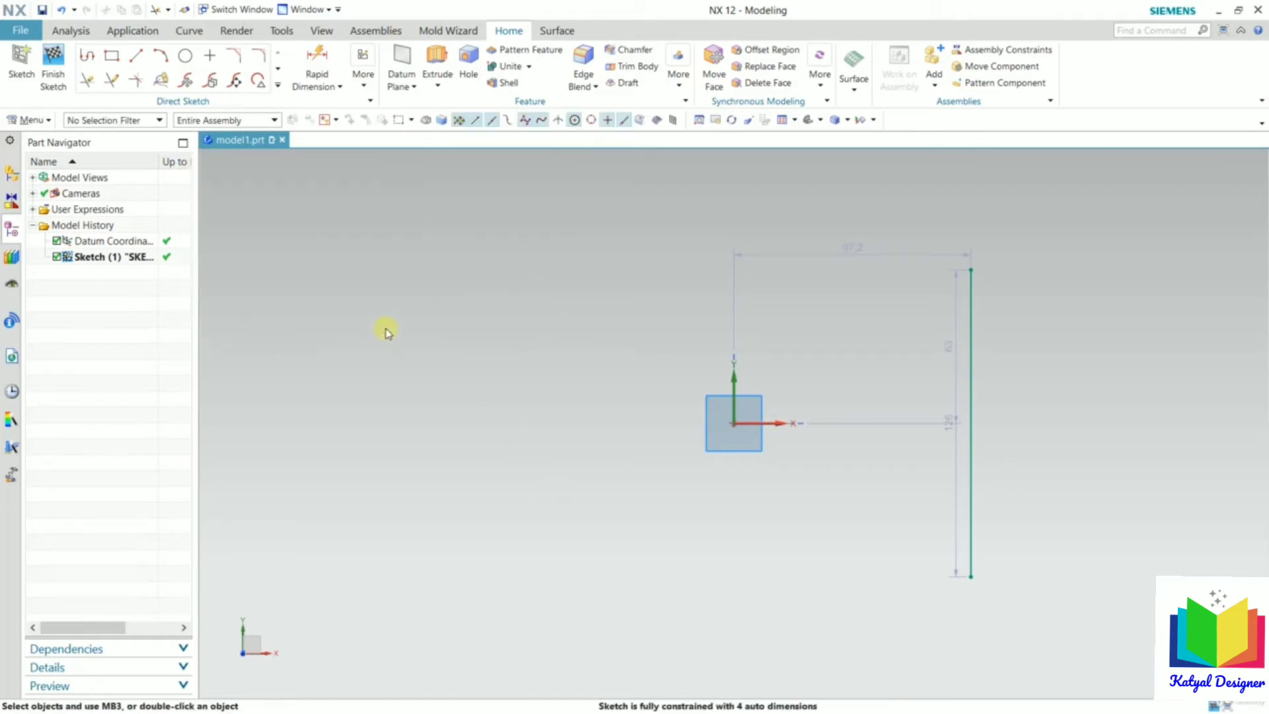
Step: Undo the three line trims on the rectangle
key("ctrl+z")
key("ctrl+z")
key("ctrl+z")
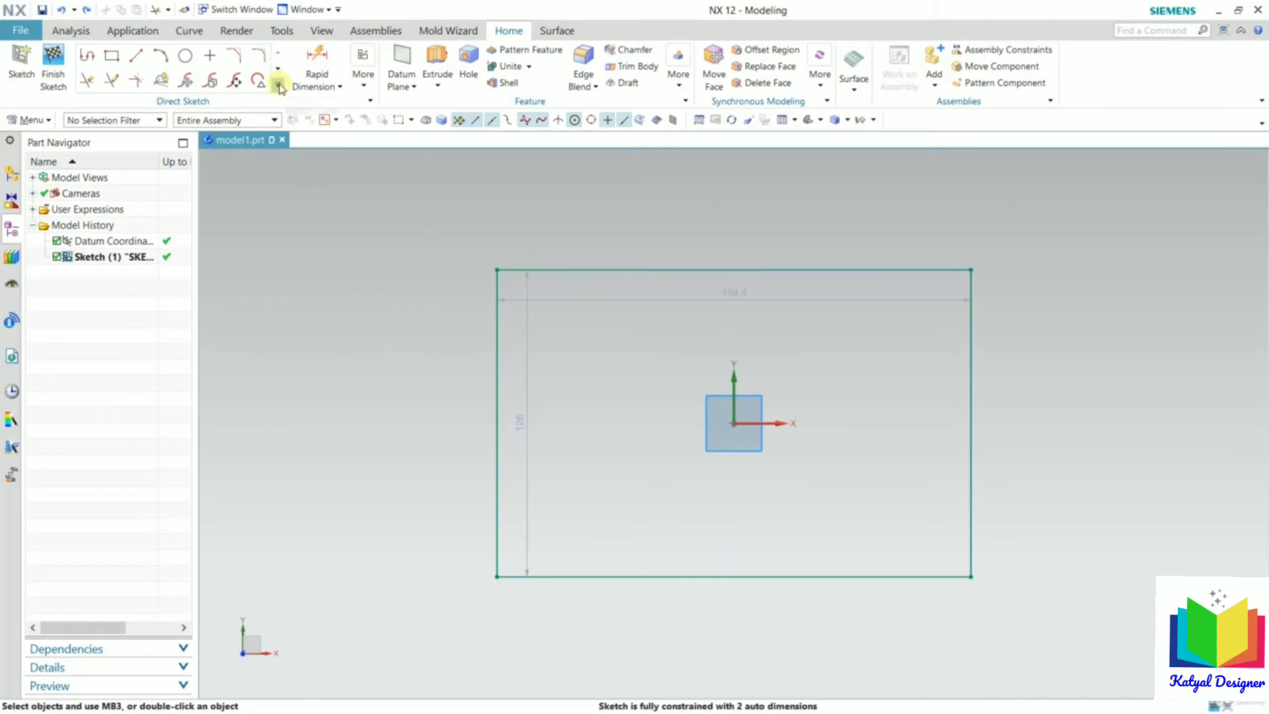
Step: Remove all four sides of the rectangle with one continuous freehand Quick Trim stroke across them
left_click(85, 80)
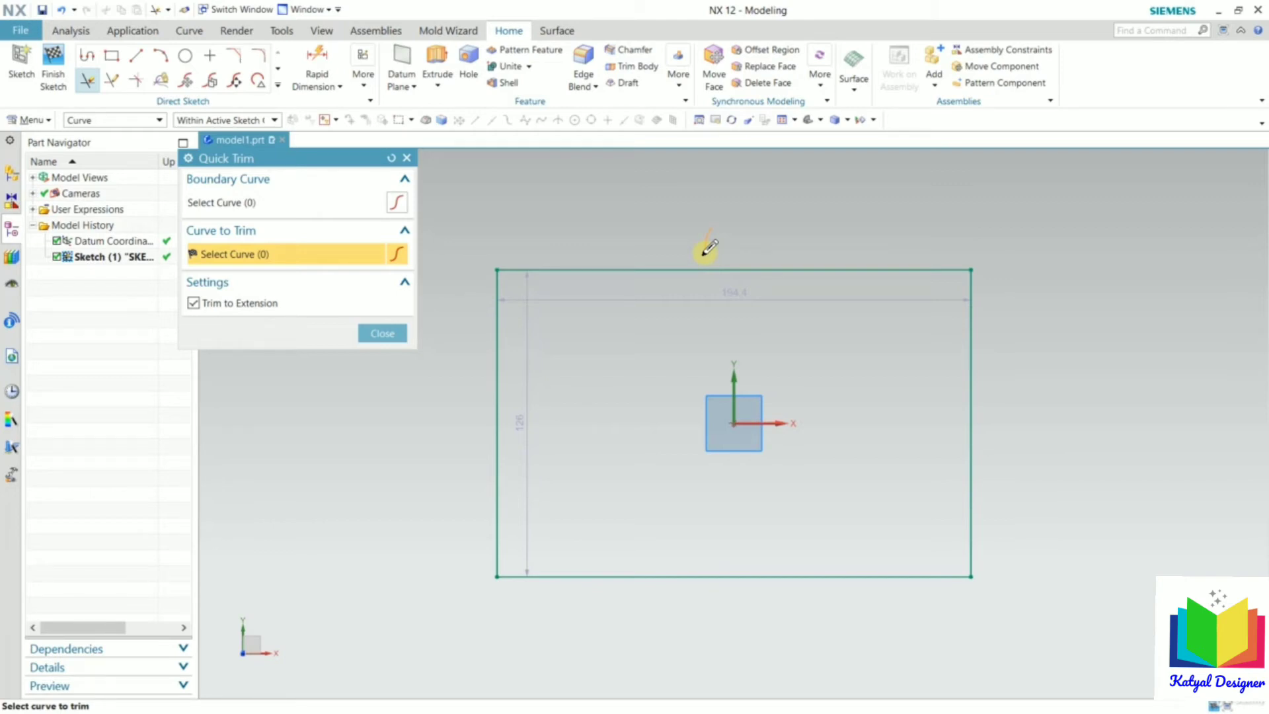
mouse_move(709, 246)
left_mouse_down()
mouse_move(643, 319)
mouse_move(460, 413)
mouse_move(423, 448)
mouse_move(481, 501)
mouse_move(587, 533)
mouse_move(704, 617)
mouse_move(882, 475)
mouse_move(1118, 401)
left_mouse_up()
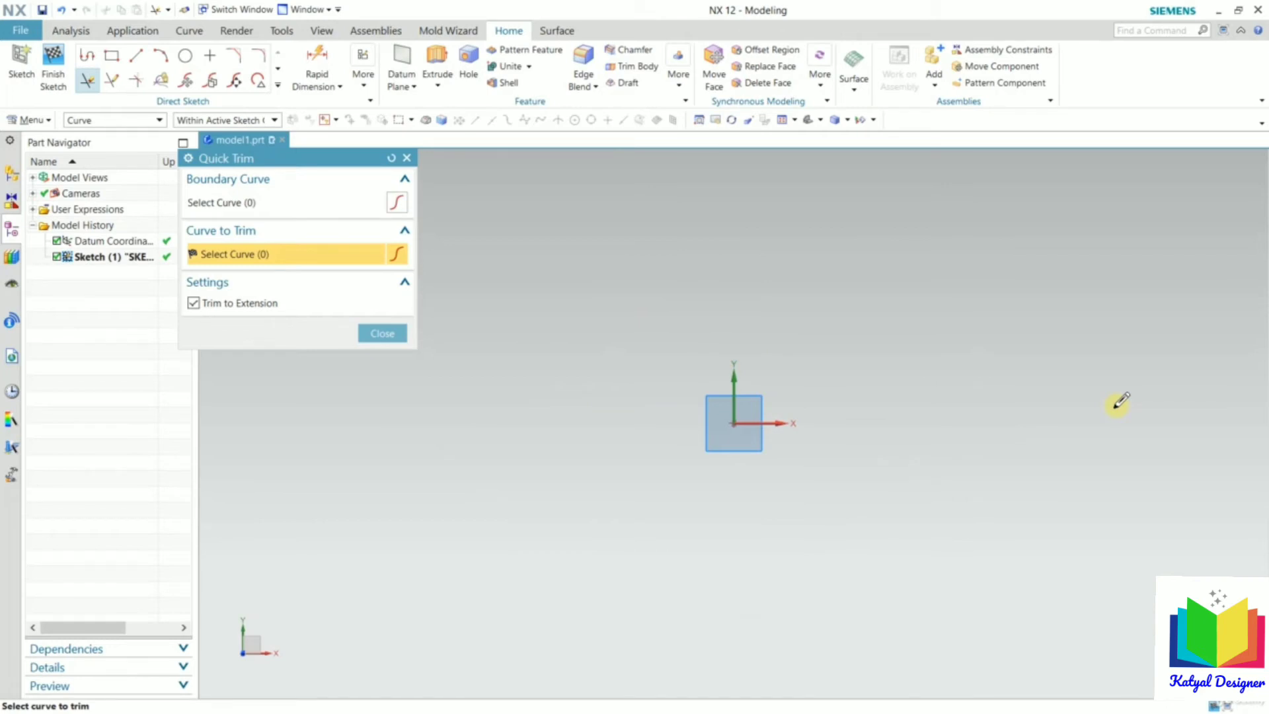
left_click(383, 334)
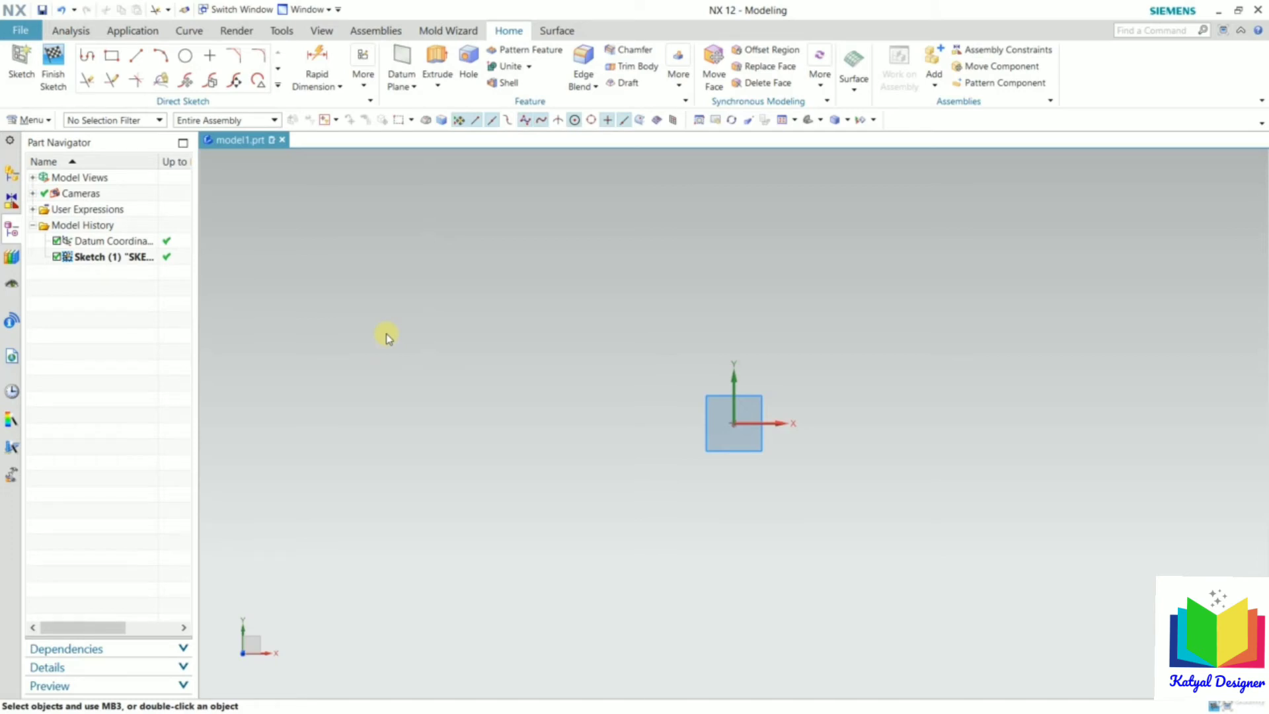
Step: Sketch a three-point arc of radius about 360 rising diagonally left of the origin, and turn off the display of sketch auto dimensions
left_click(163, 60)
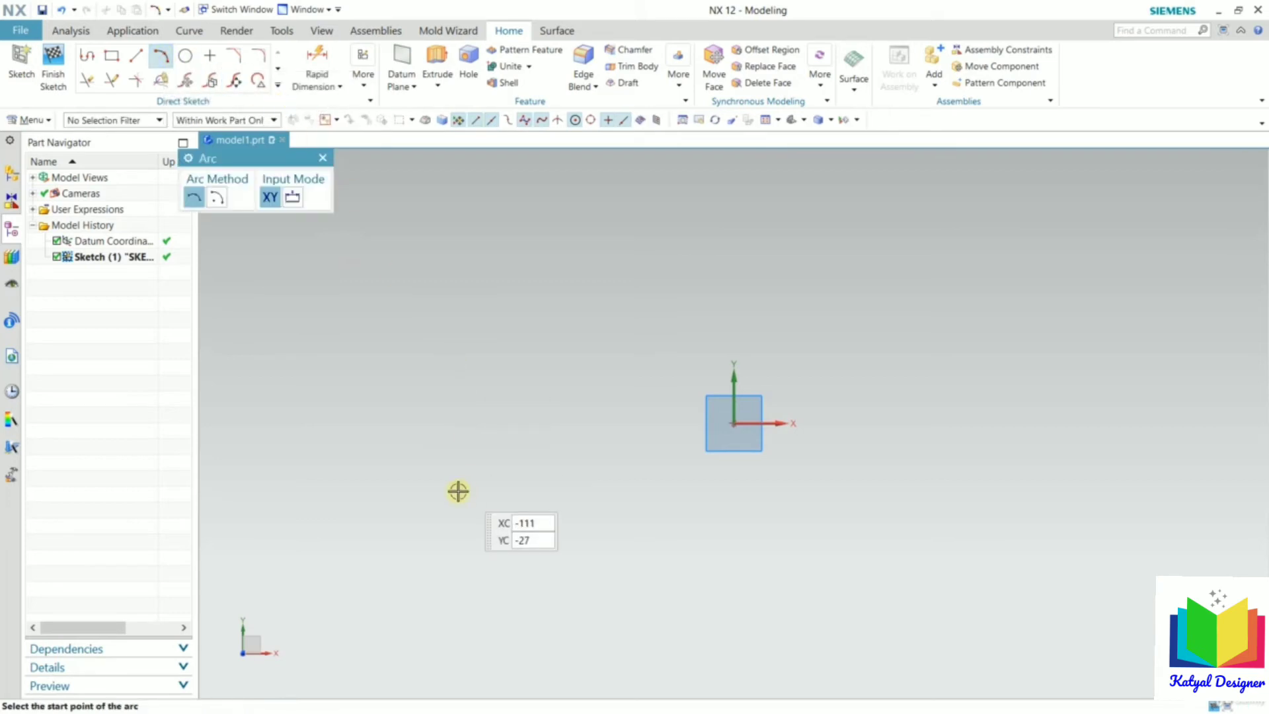
left_click(406, 580)
left_click(724, 213)
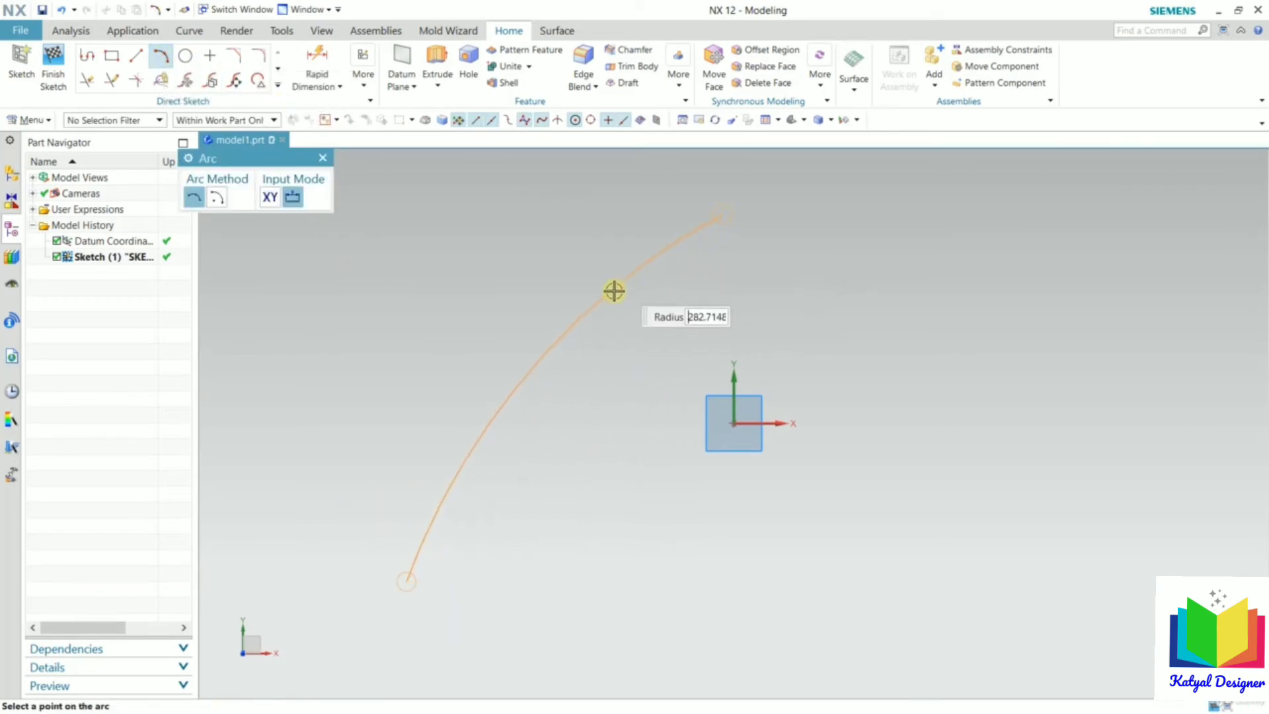
left_click(606, 306)
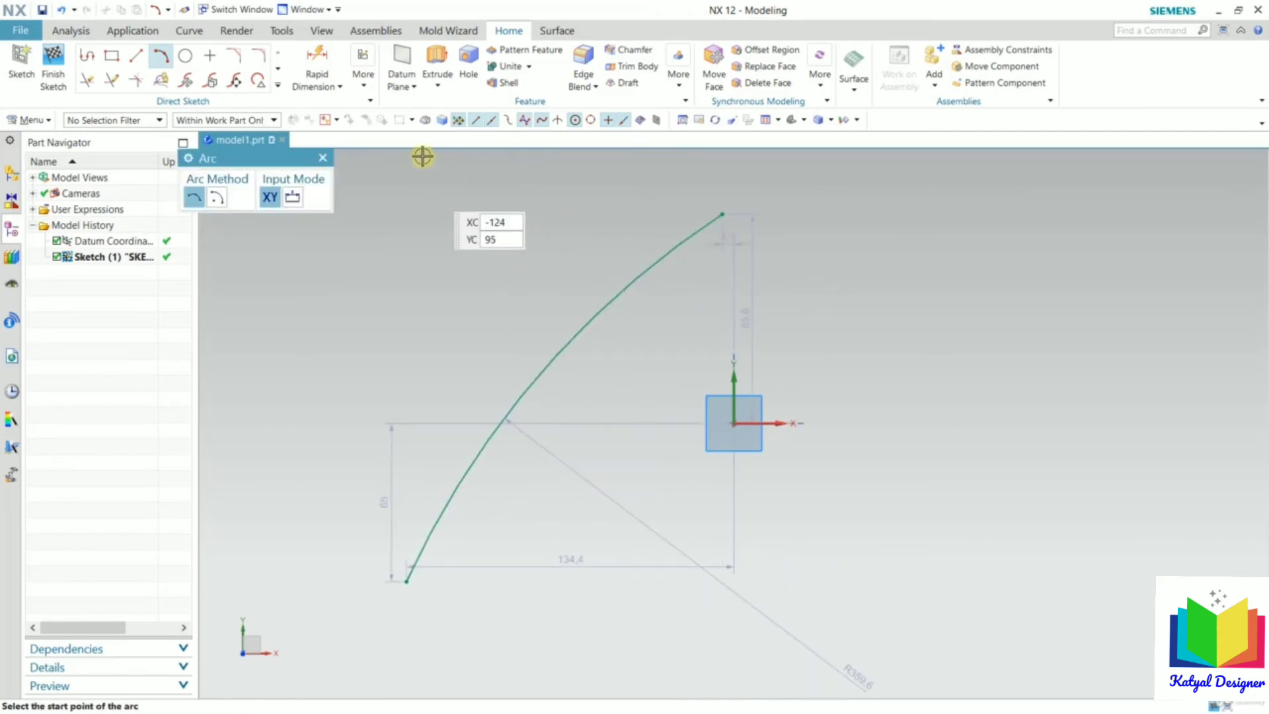
left_click(368, 87)
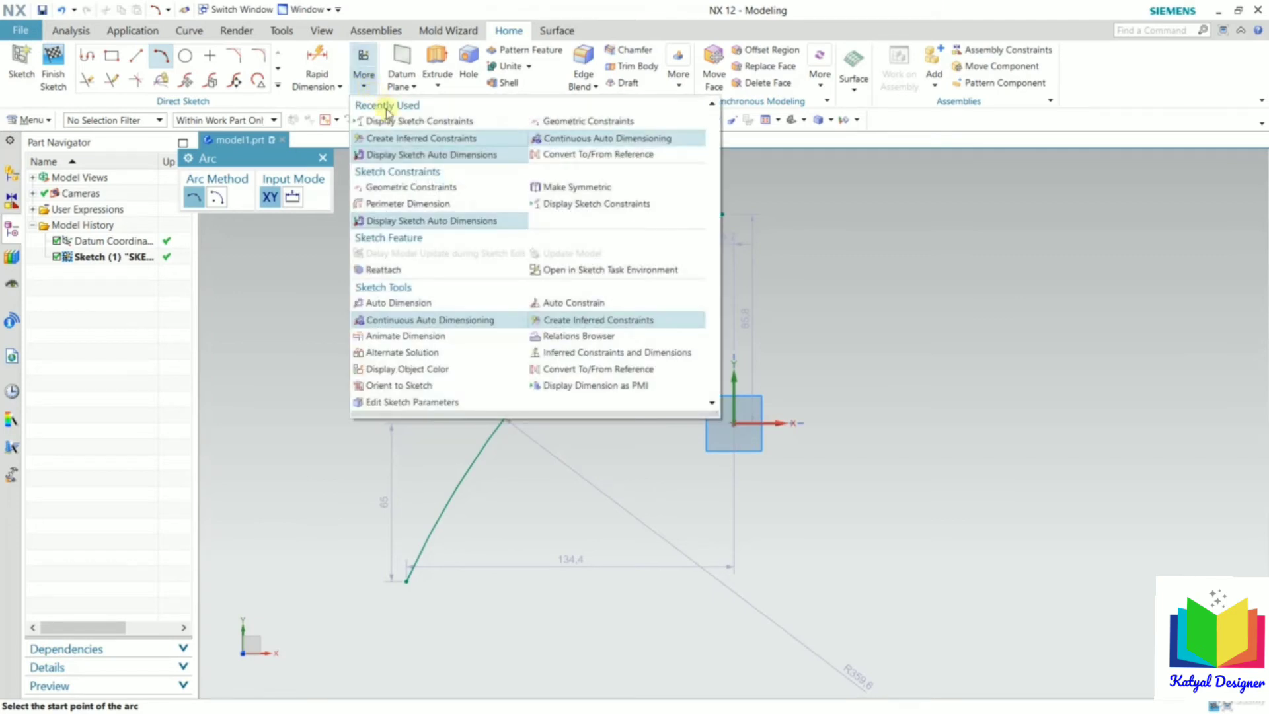
left_click(454, 221)
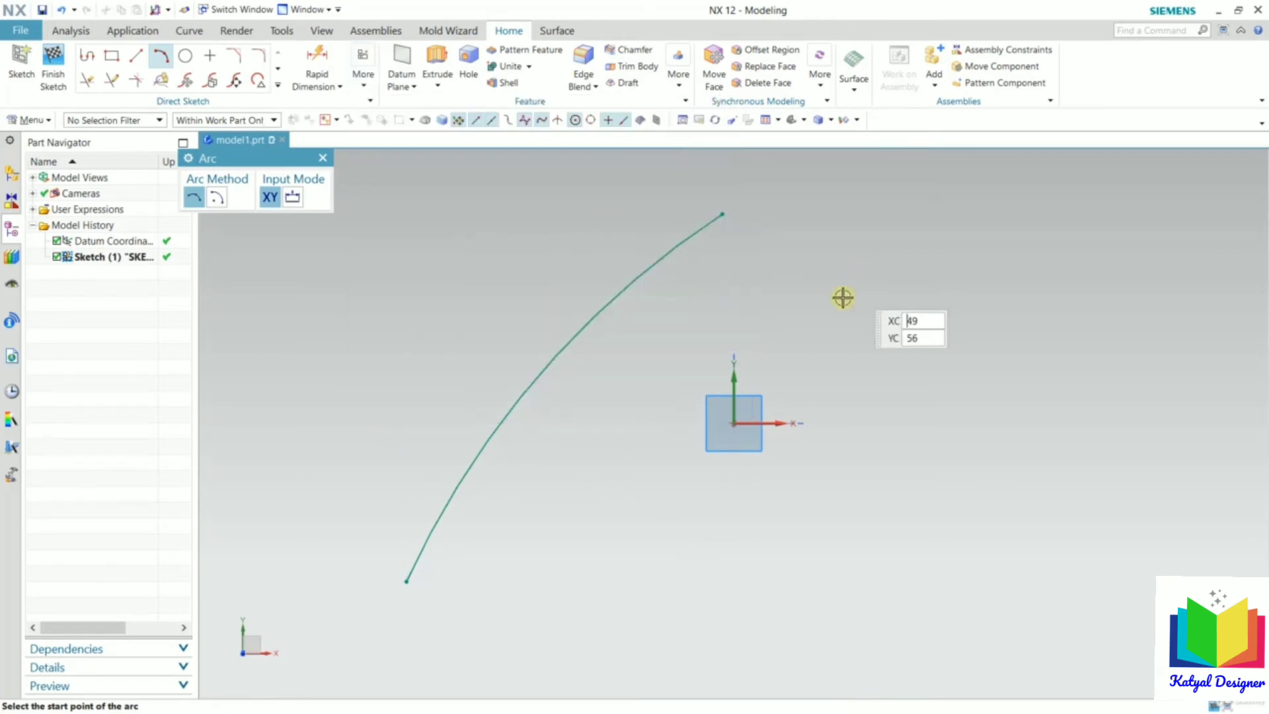
Step: Sketch a second three-point arc of radius about 523, roughly parallel to the first and passing just right of the origin
left_click(656, 631)
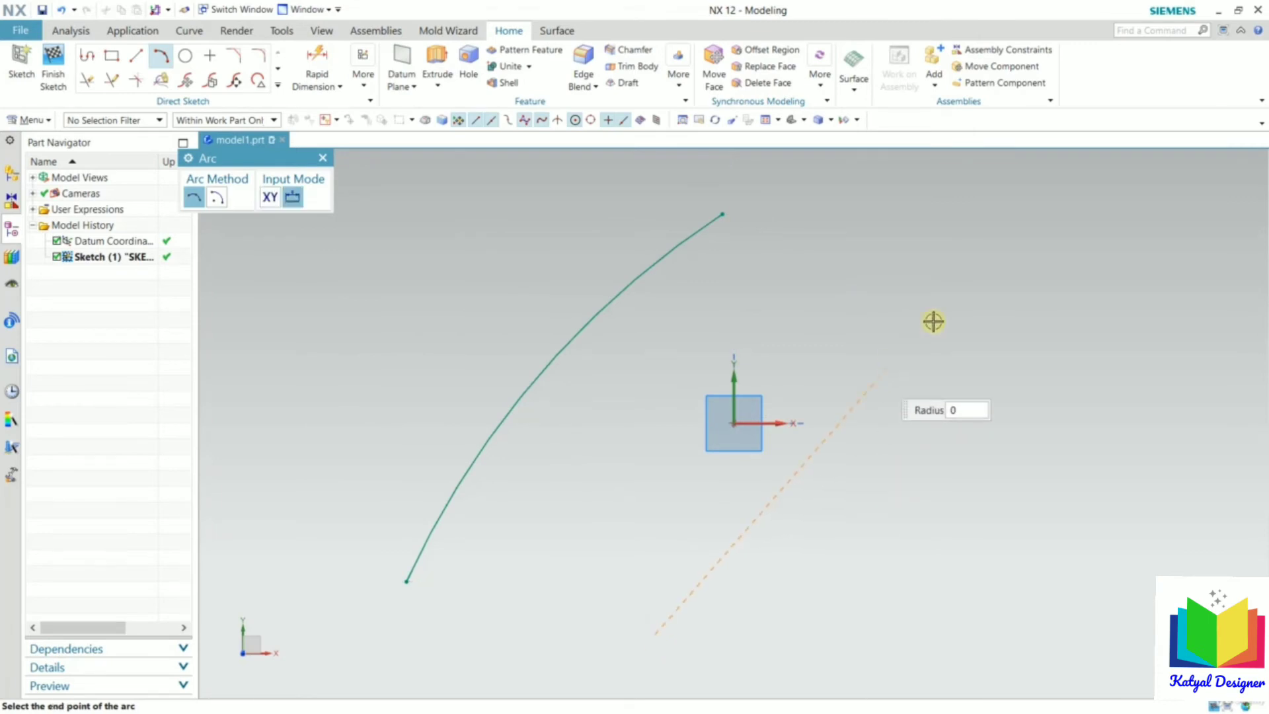
left_click(978, 257)
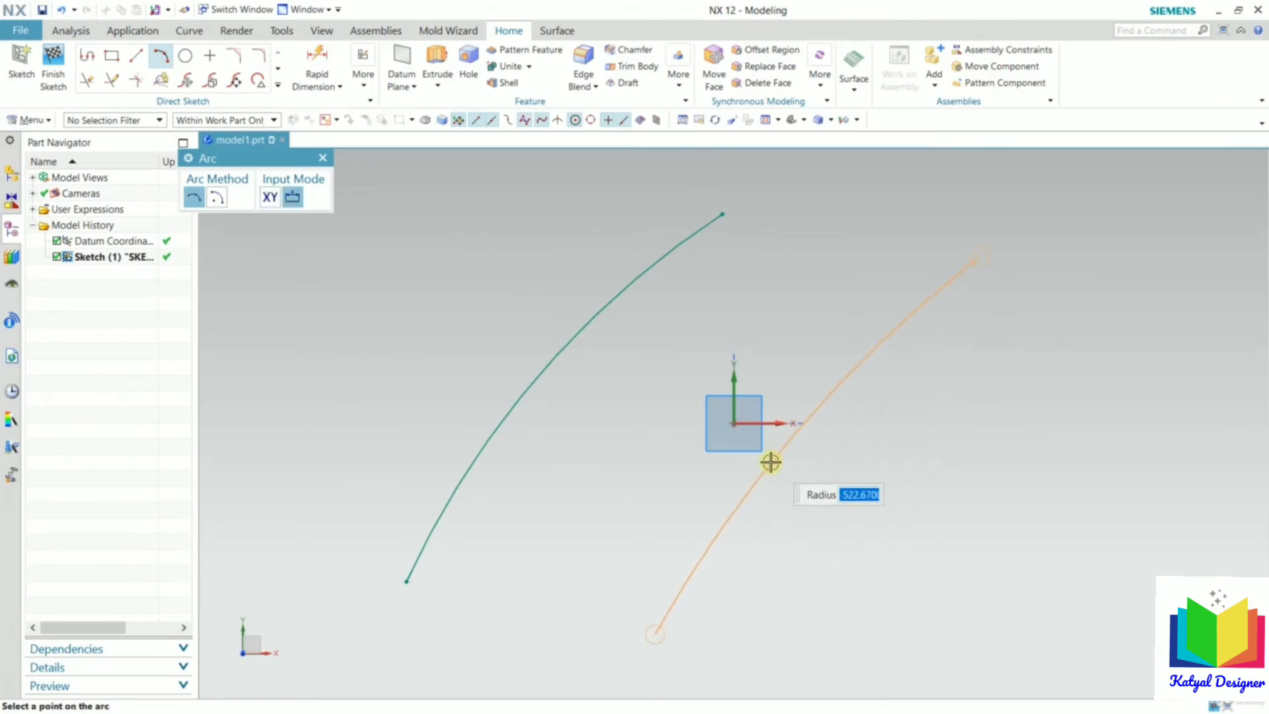
left_click(770, 463)
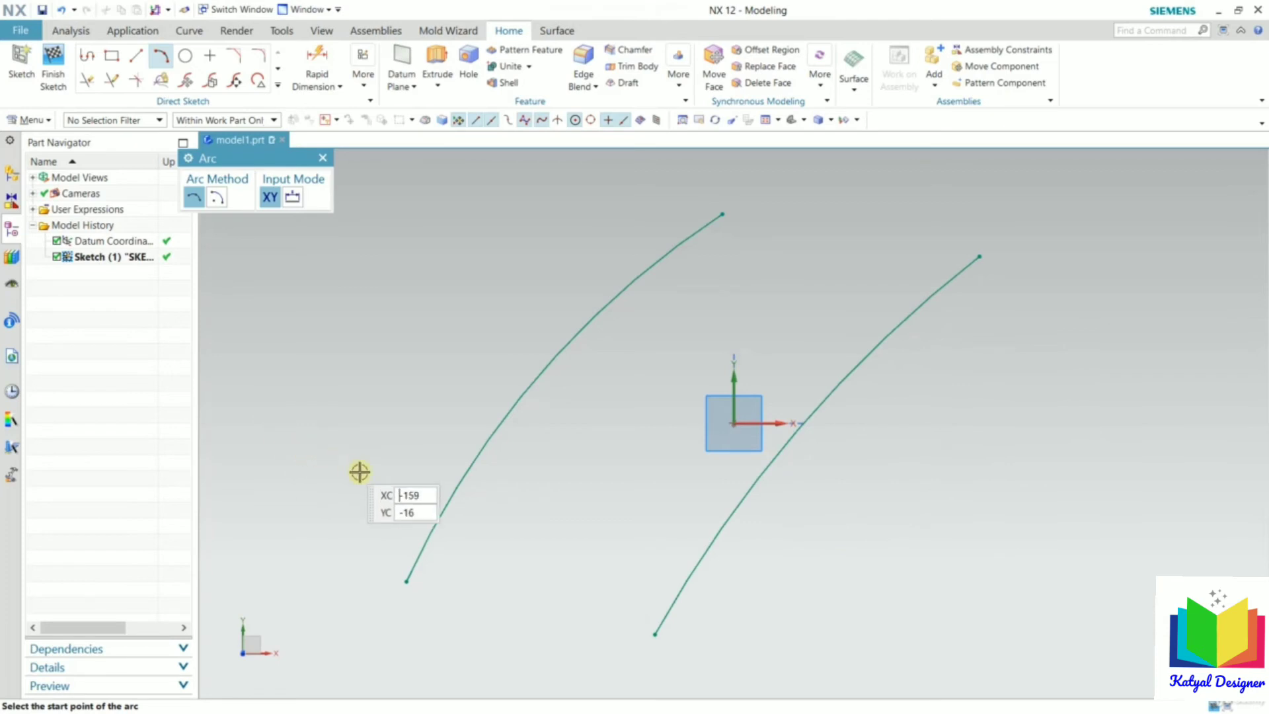
Step: Sketch two arcs crossing both diagonal arcs: a lower one of radius about 914 and a nearly straight one above it
left_click(406, 581)
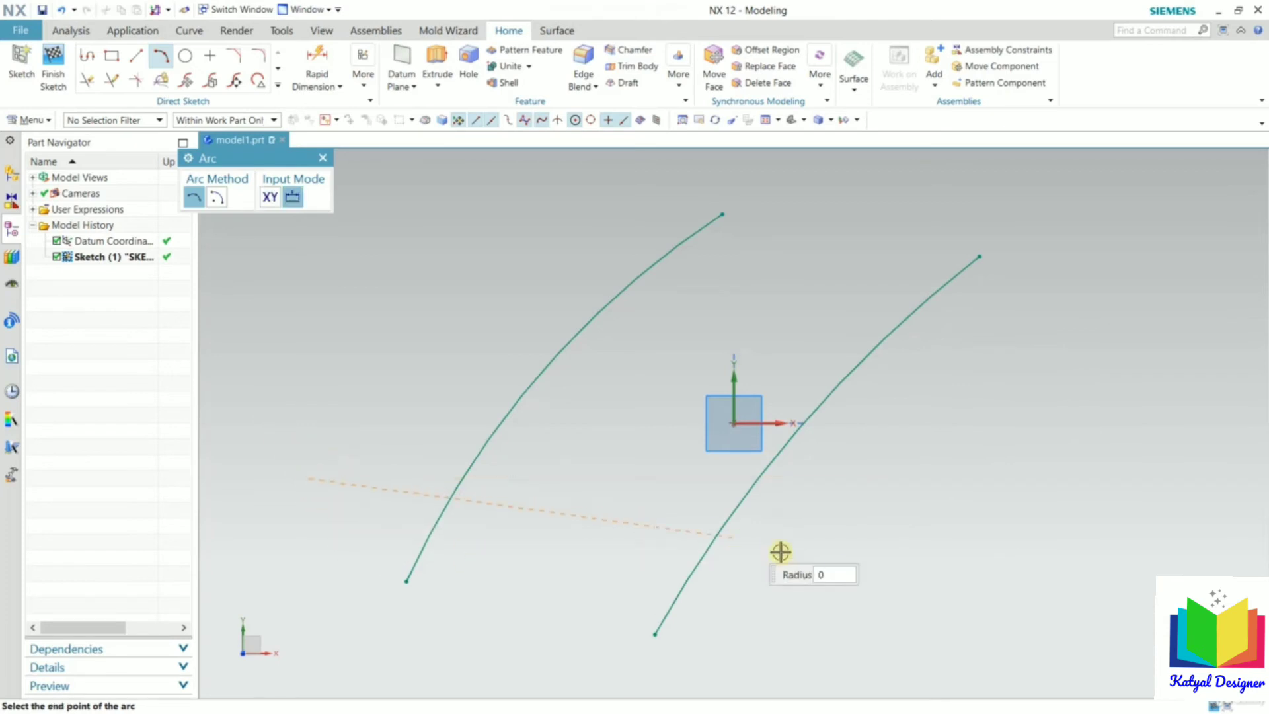
left_click(874, 589)
left_click(668, 527)
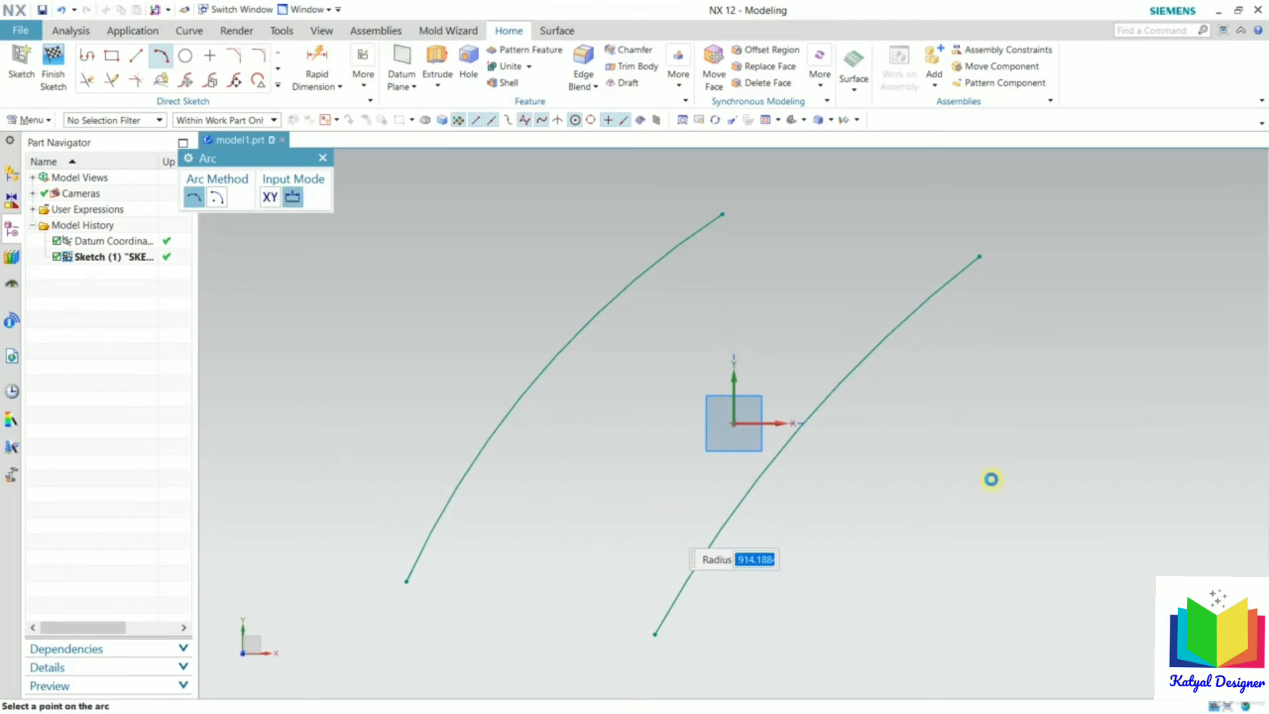
left_click(407, 298)
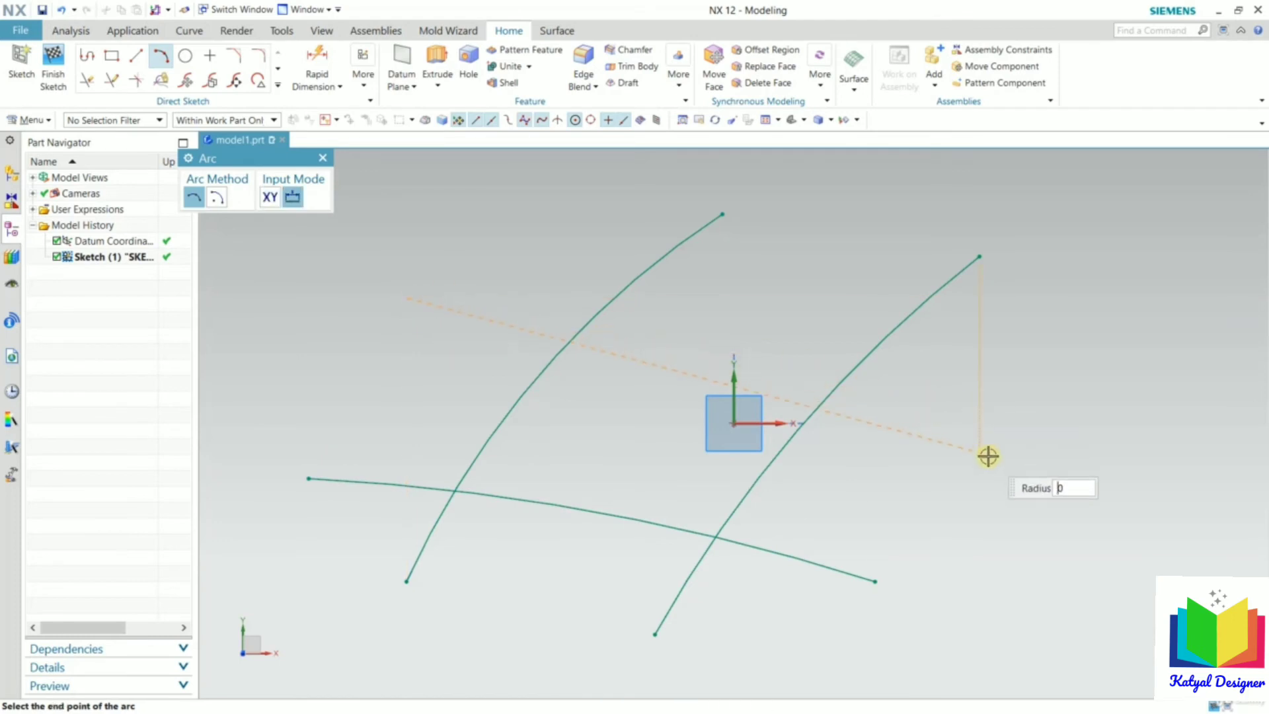
left_click(979, 454)
left_click(773, 399)
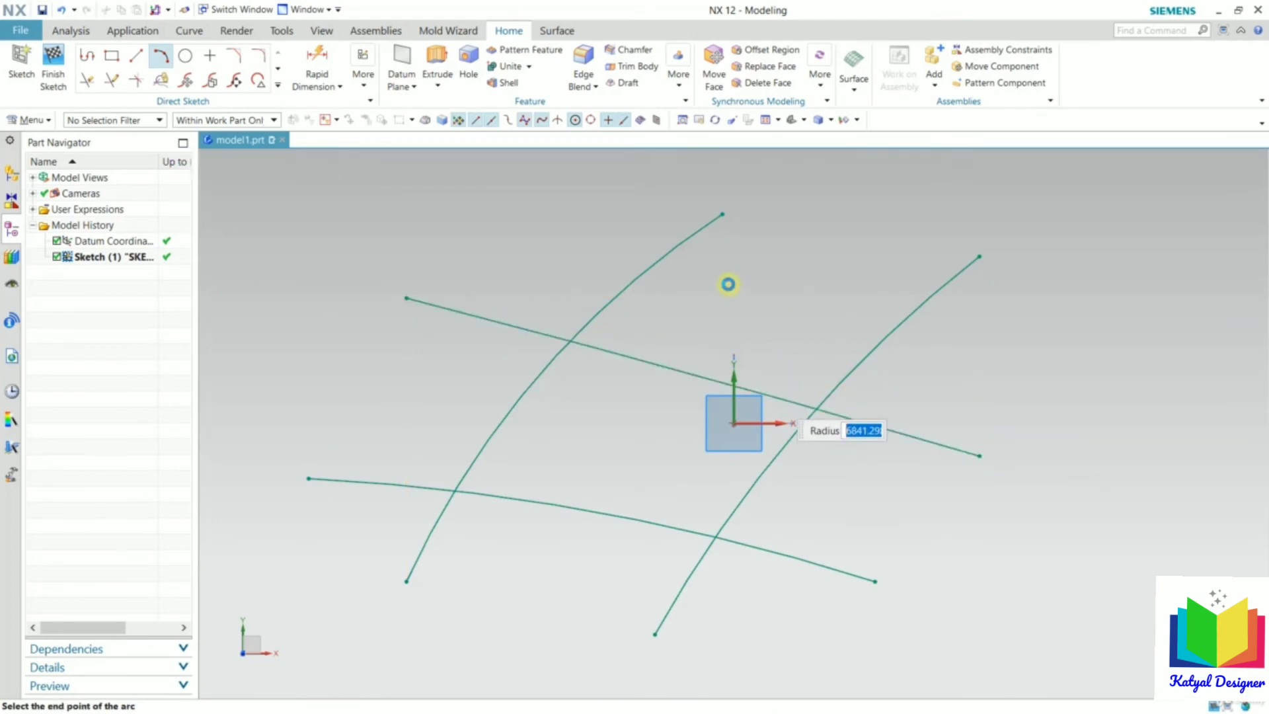
Step: Sketch a nearly straight three-point arc above the other crossing arcs, cutting across the upper part of both diagonal arcs
left_click(541, 215)
left_click(1100, 361)
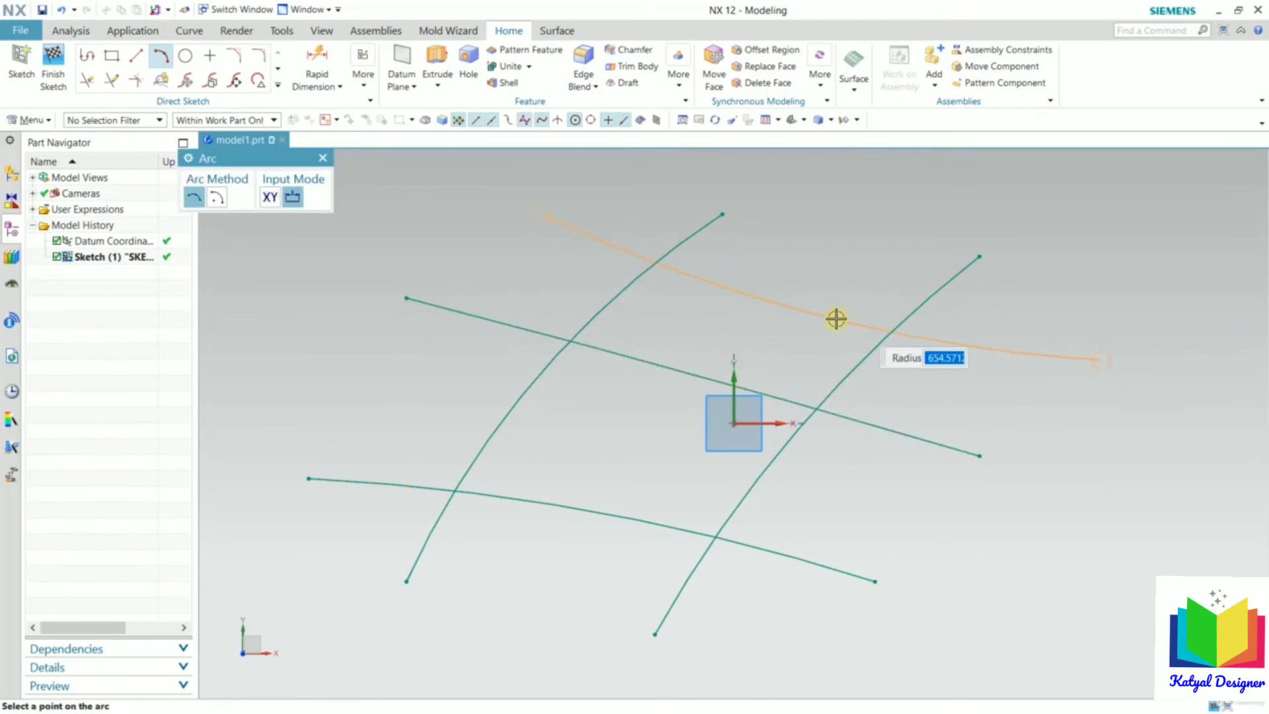
left_click(808, 280)
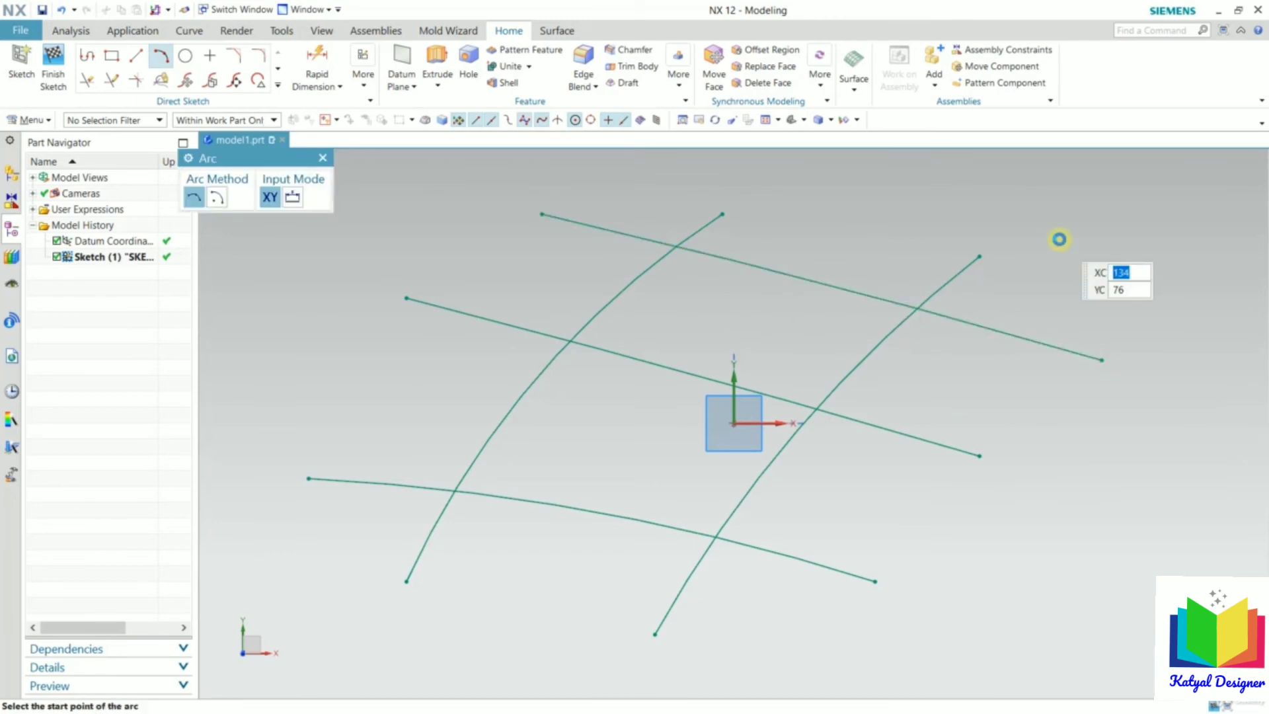
key("Escape")
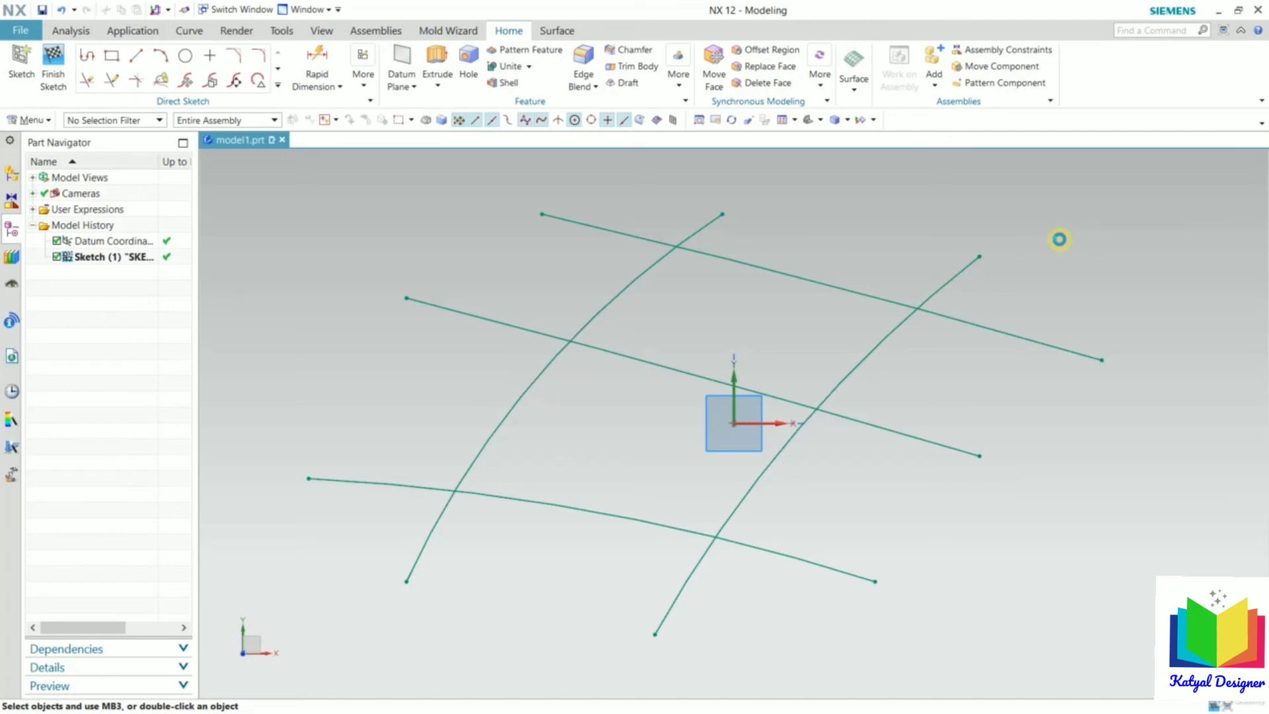
Step: Start Quick Trim and choose the two diagonal arcs as boundary curves
left_click(87, 82)
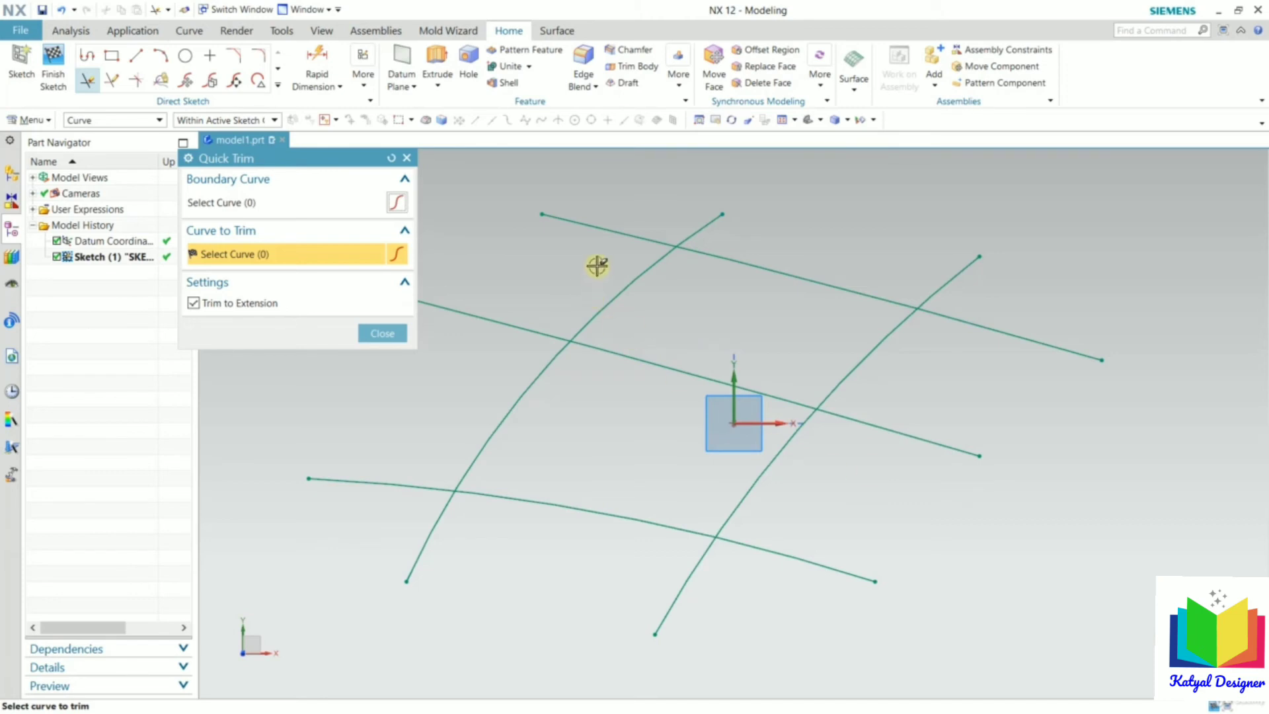
left_click(297, 208)
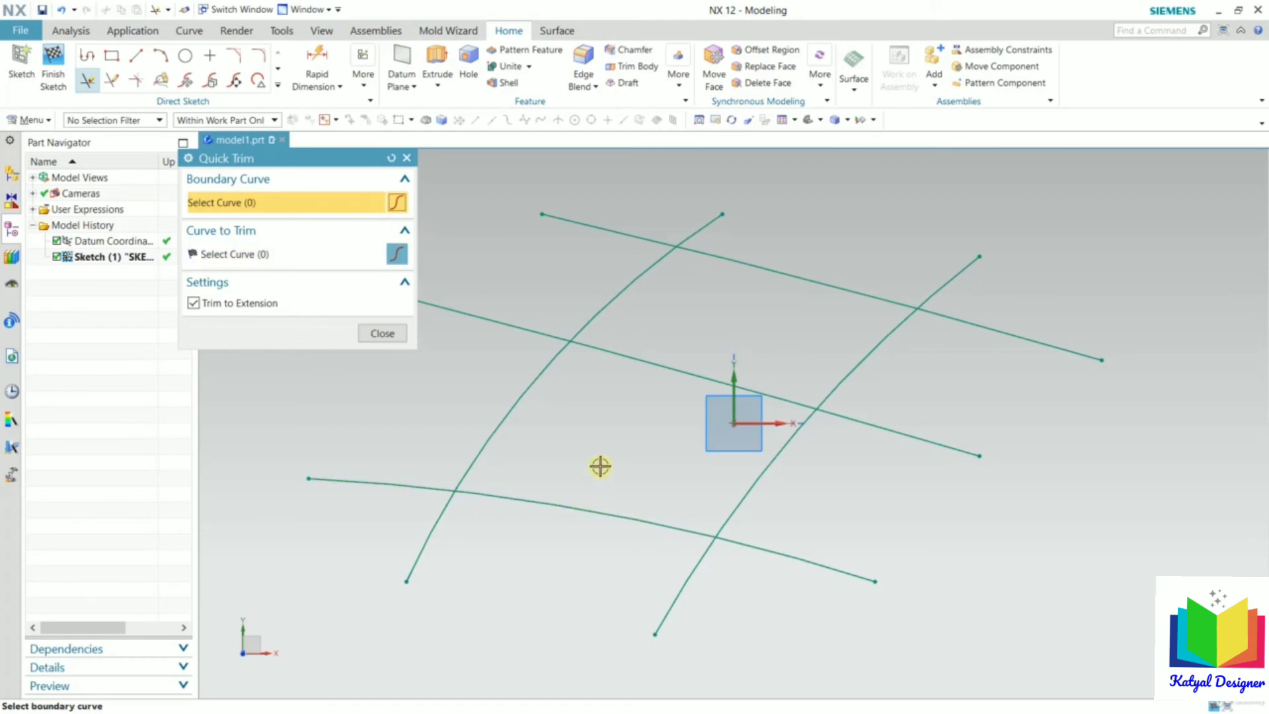
left_click(518, 397)
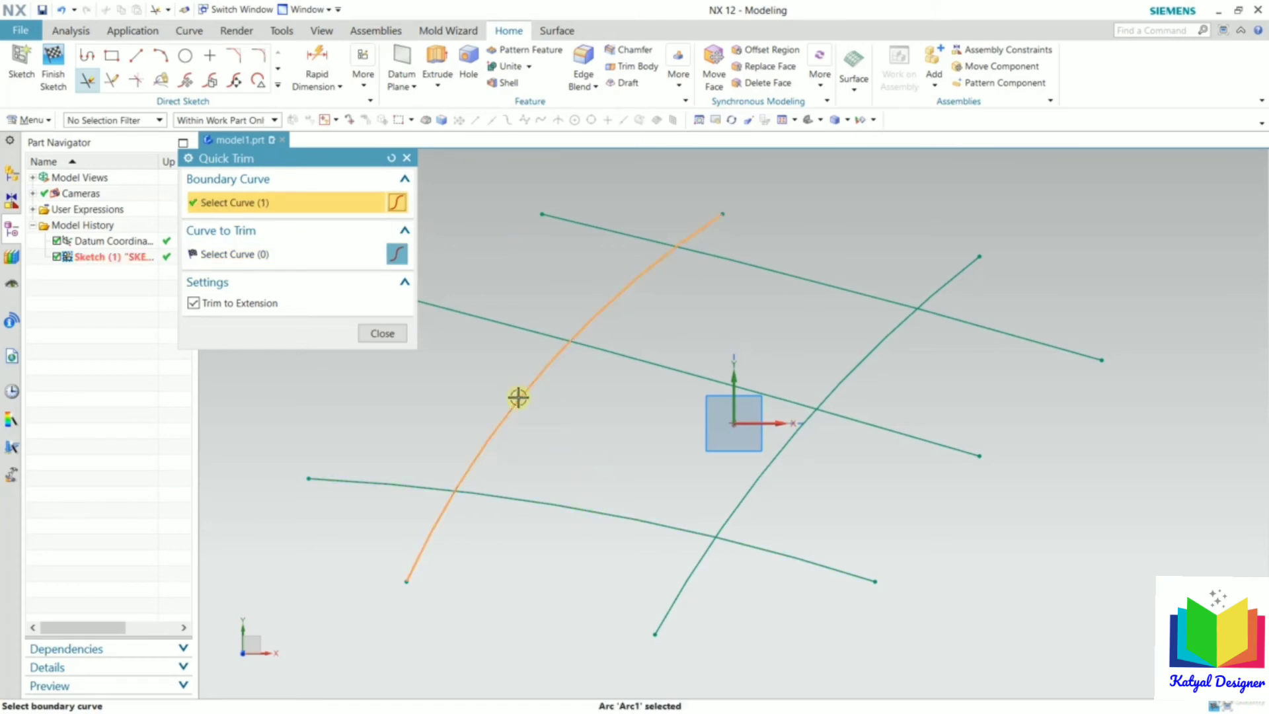
left_click(843, 372)
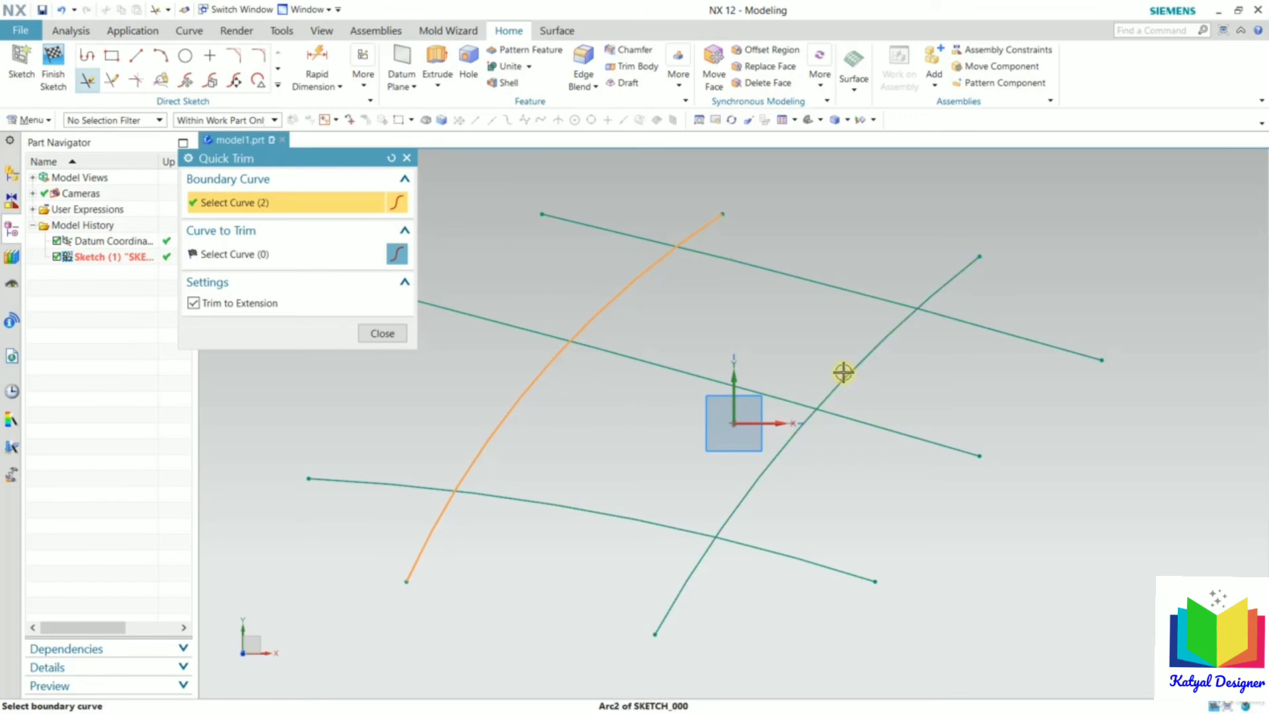
Step: Trim away the middle, upper and lower crossing arcs between the two diagonal boundary arcs, and finish Quick Trim
left_click(298, 255)
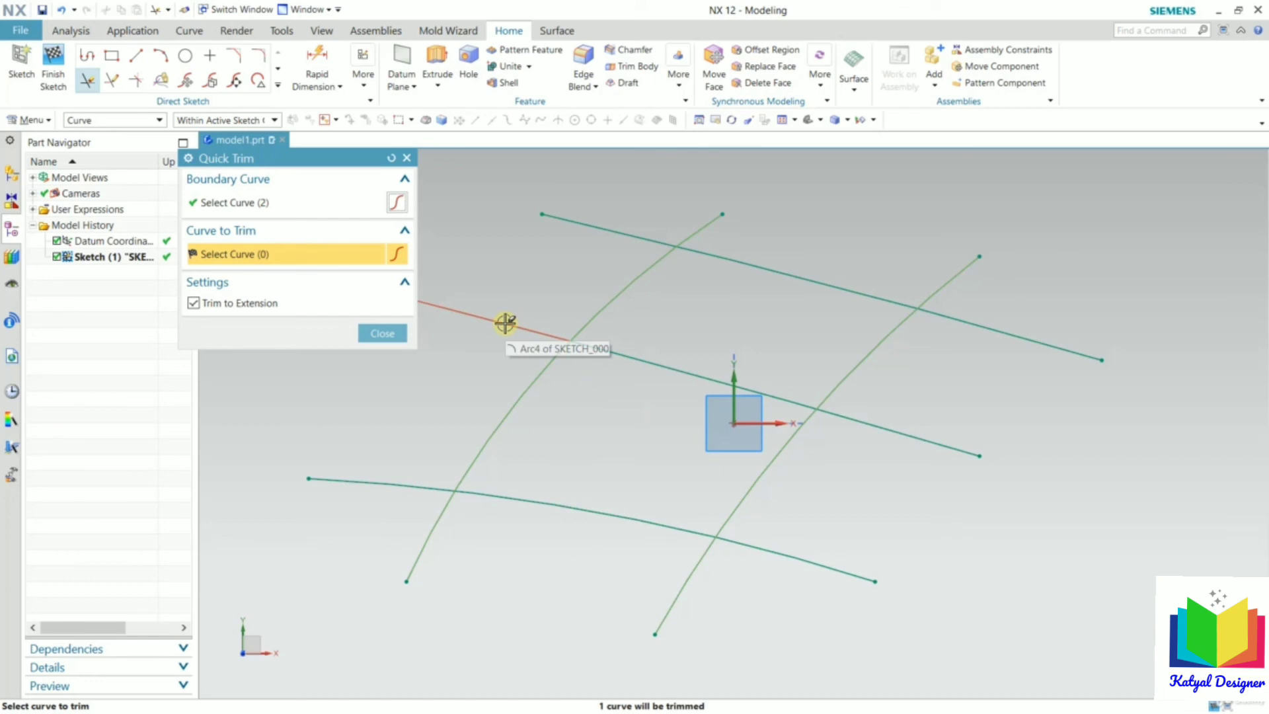
left_click(631, 351)
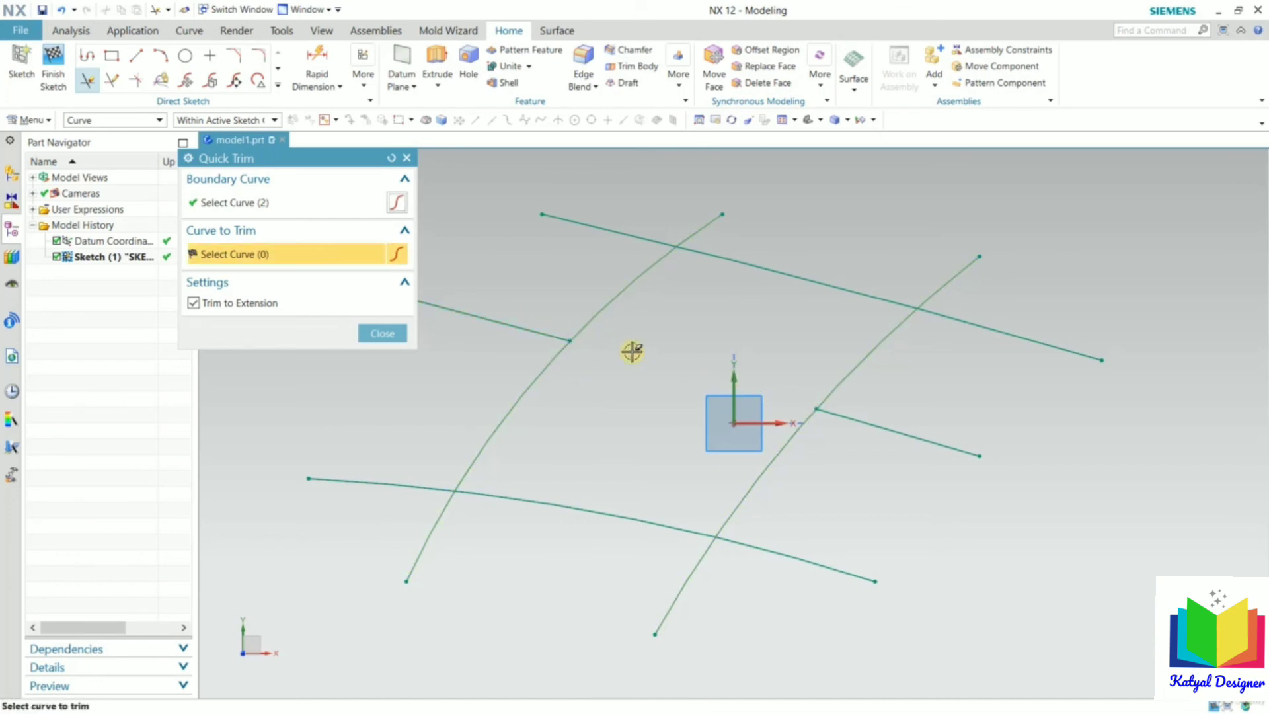
left_click(782, 266)
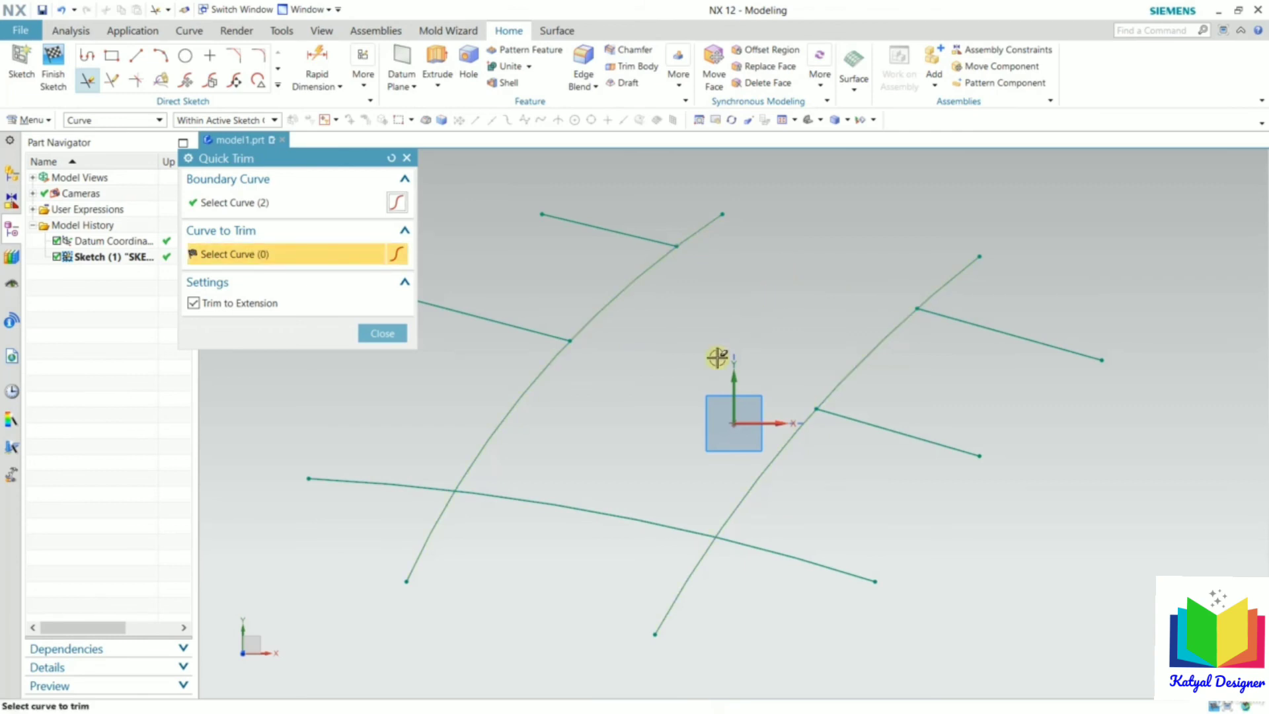
left_click(578, 502)
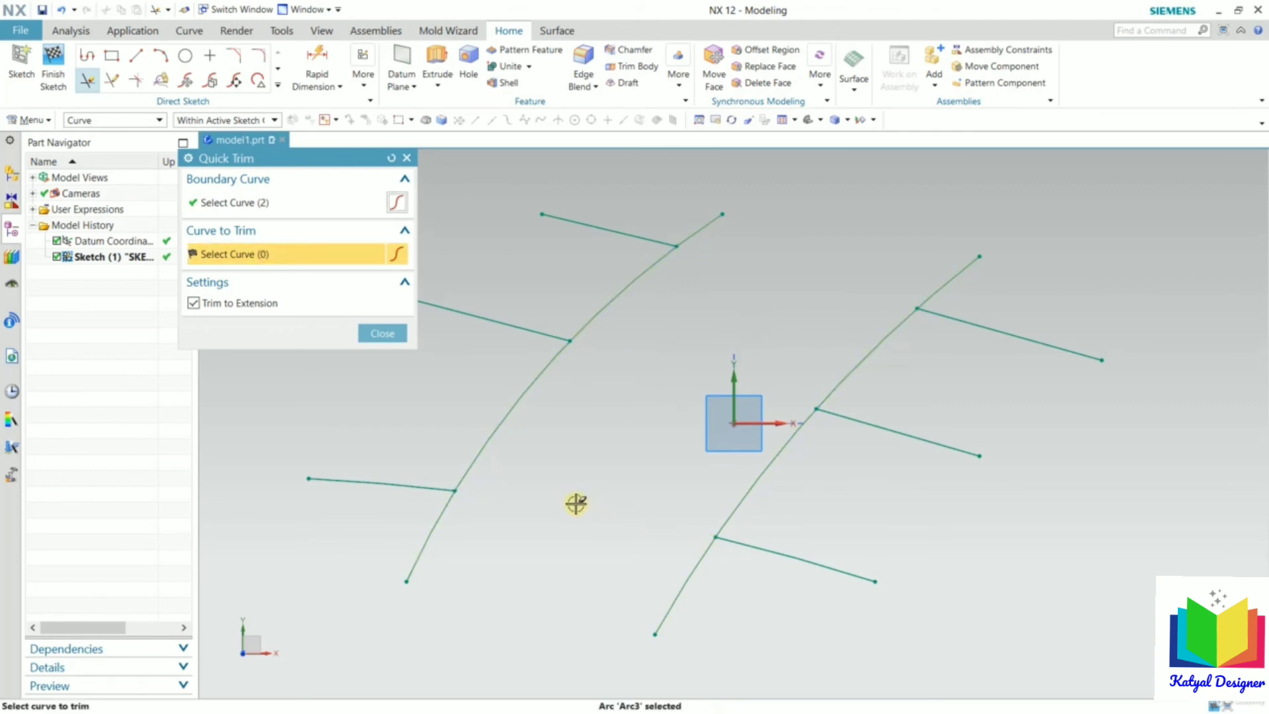
left_click(384, 333)
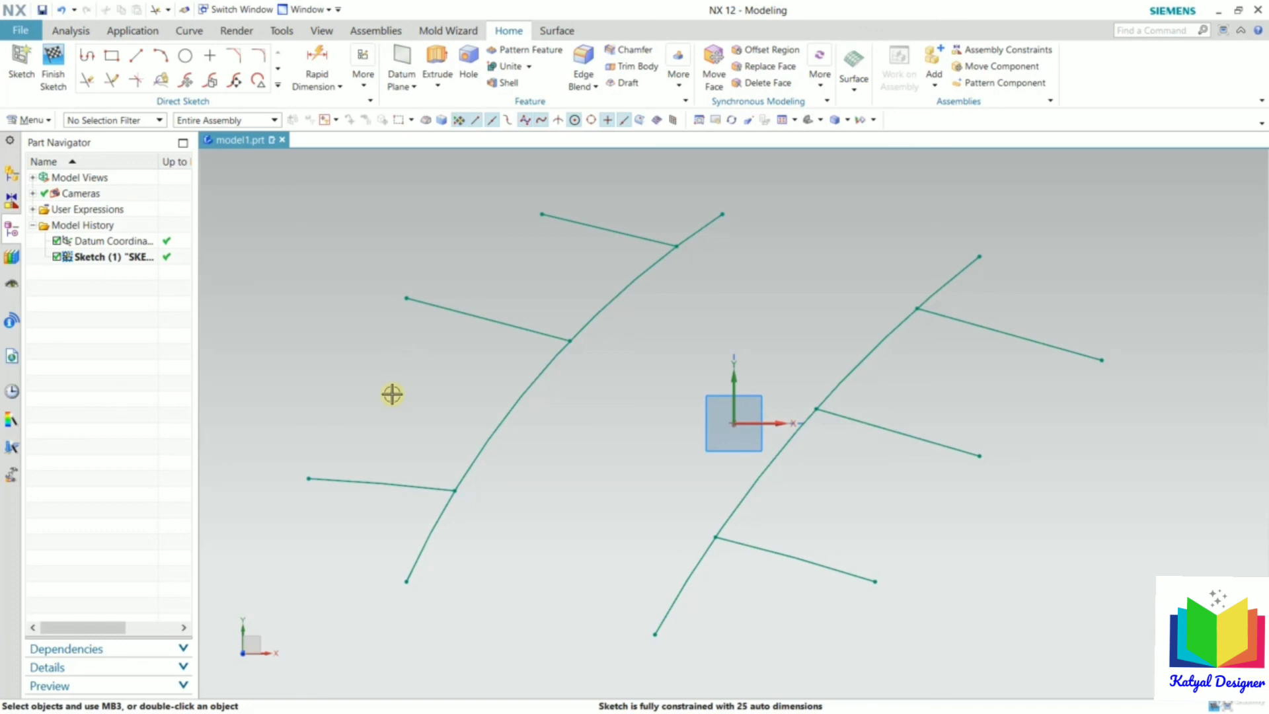
Step: Start Quick Extend and choose the diagonal arc just right of the origin as the boundary curve
left_click(112, 82)
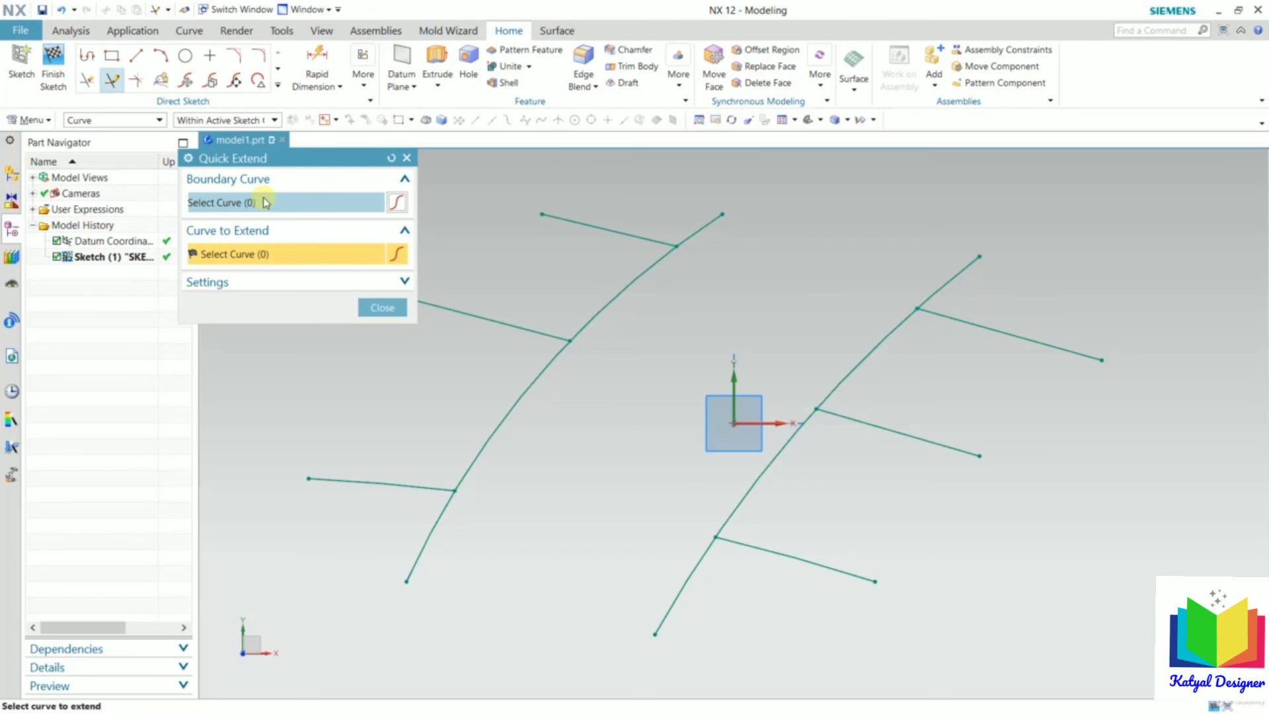
left_click(265, 203)
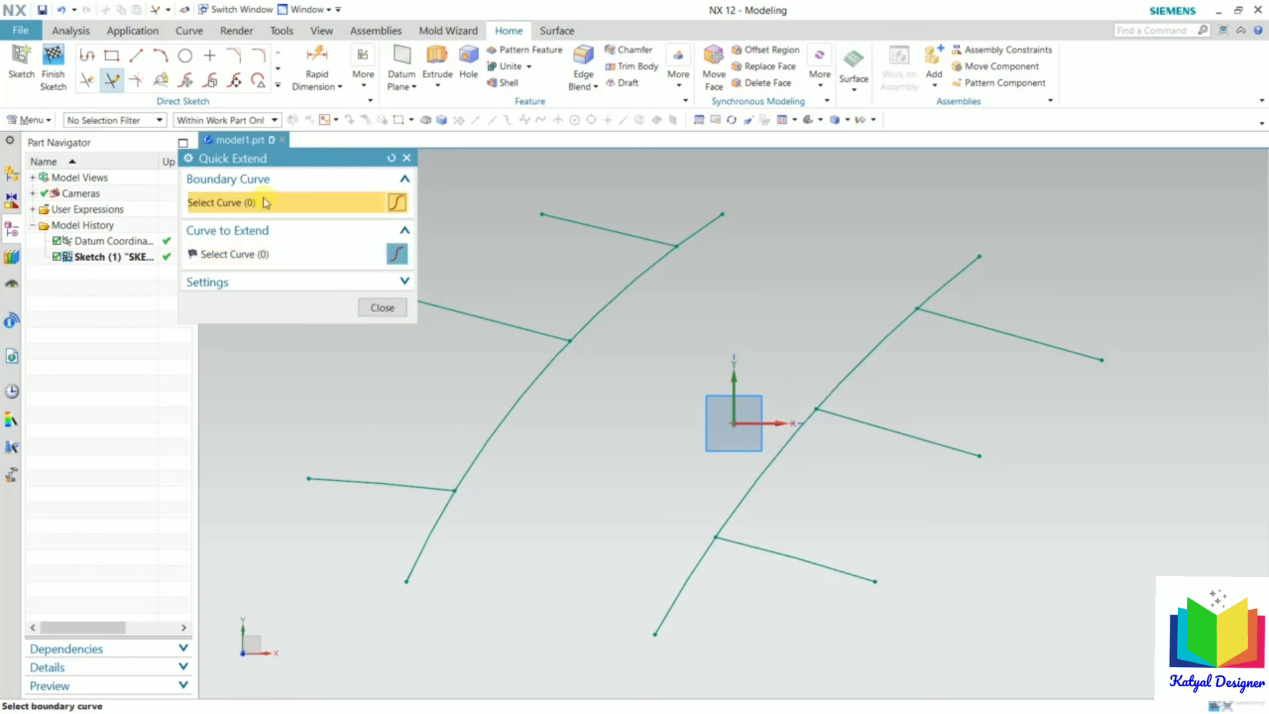
left_click(849, 374)
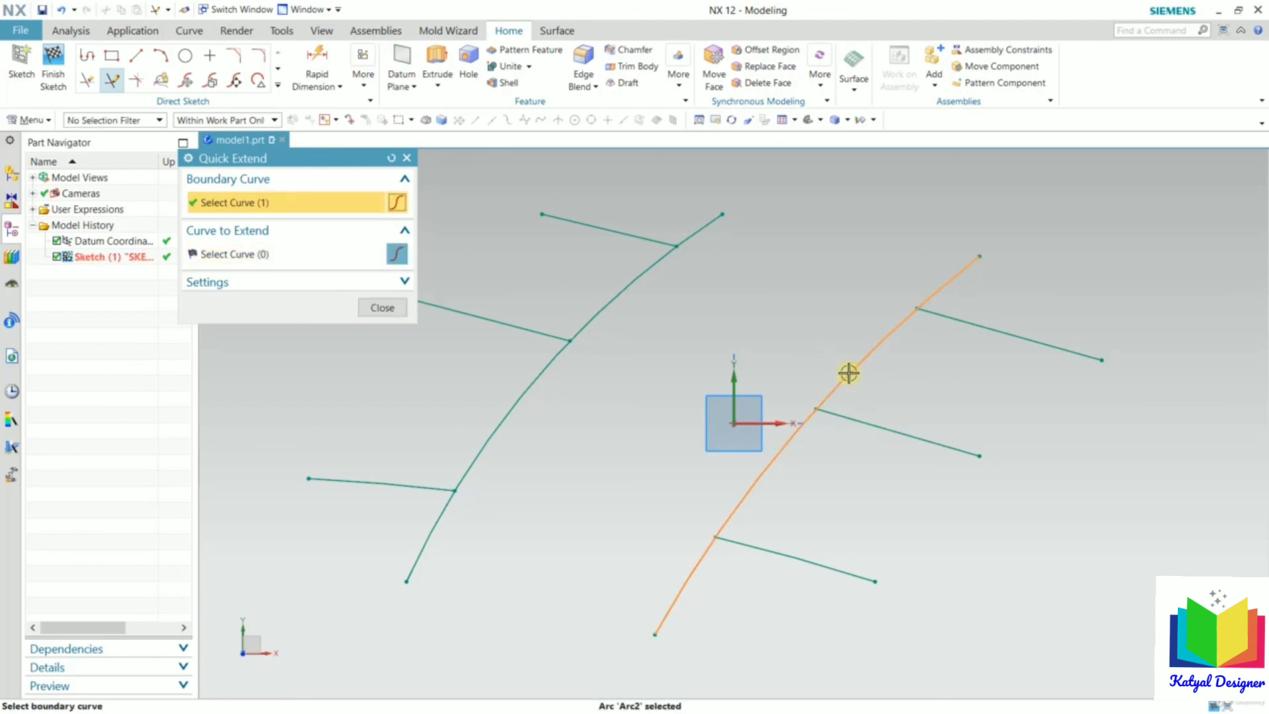
Step: Extend the middle, upper and lower arc stubs on the left to the diagonal boundary arc, and finish Quick Extend
left_click(257, 257)
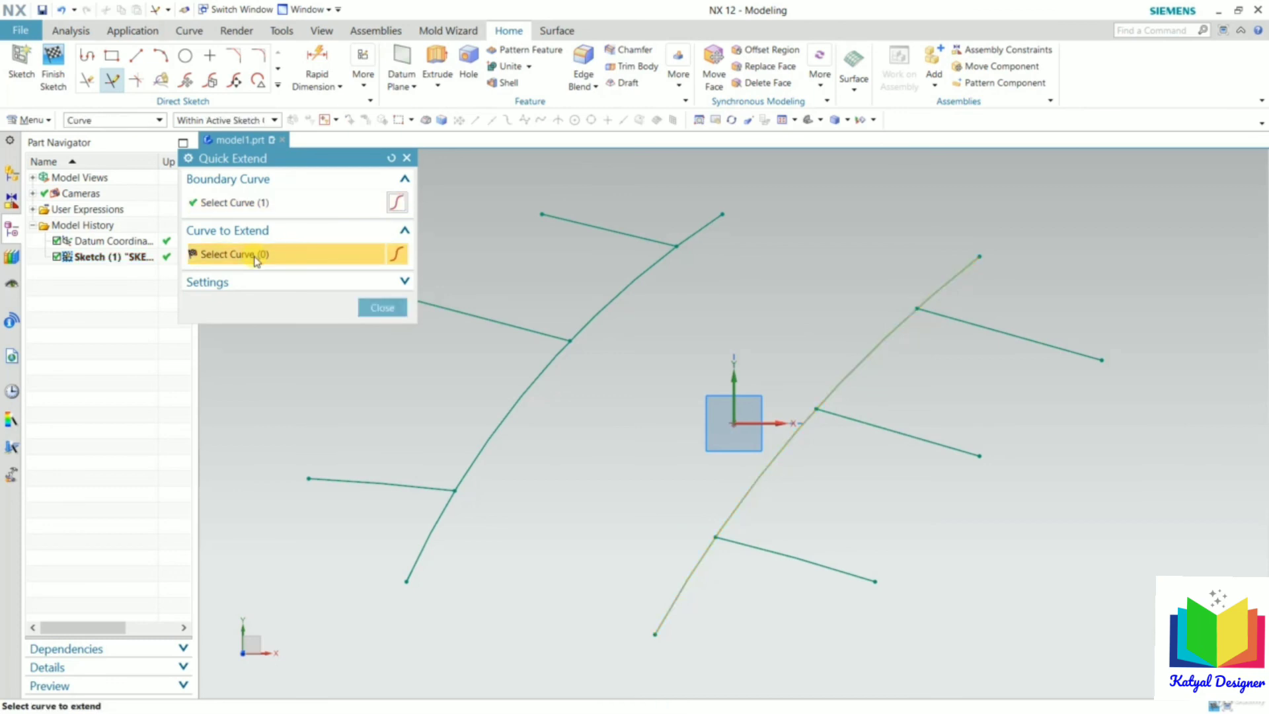
left_click(508, 323)
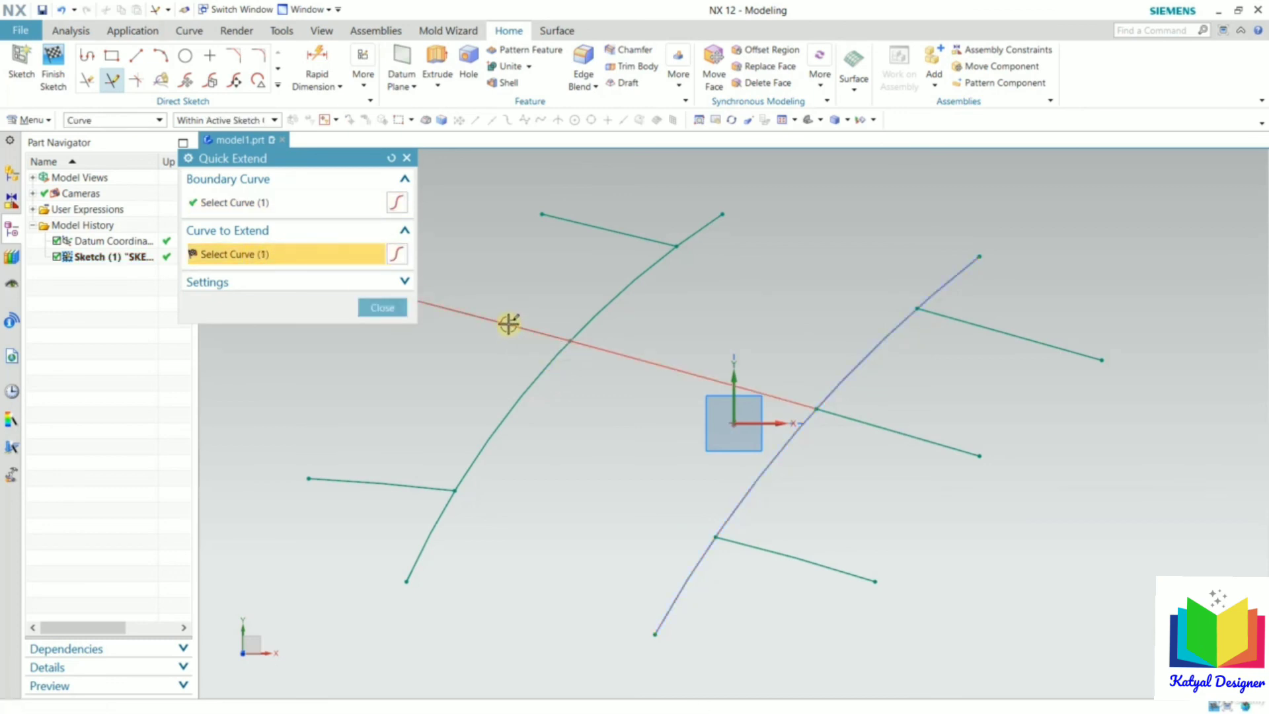
left_click(560, 336)
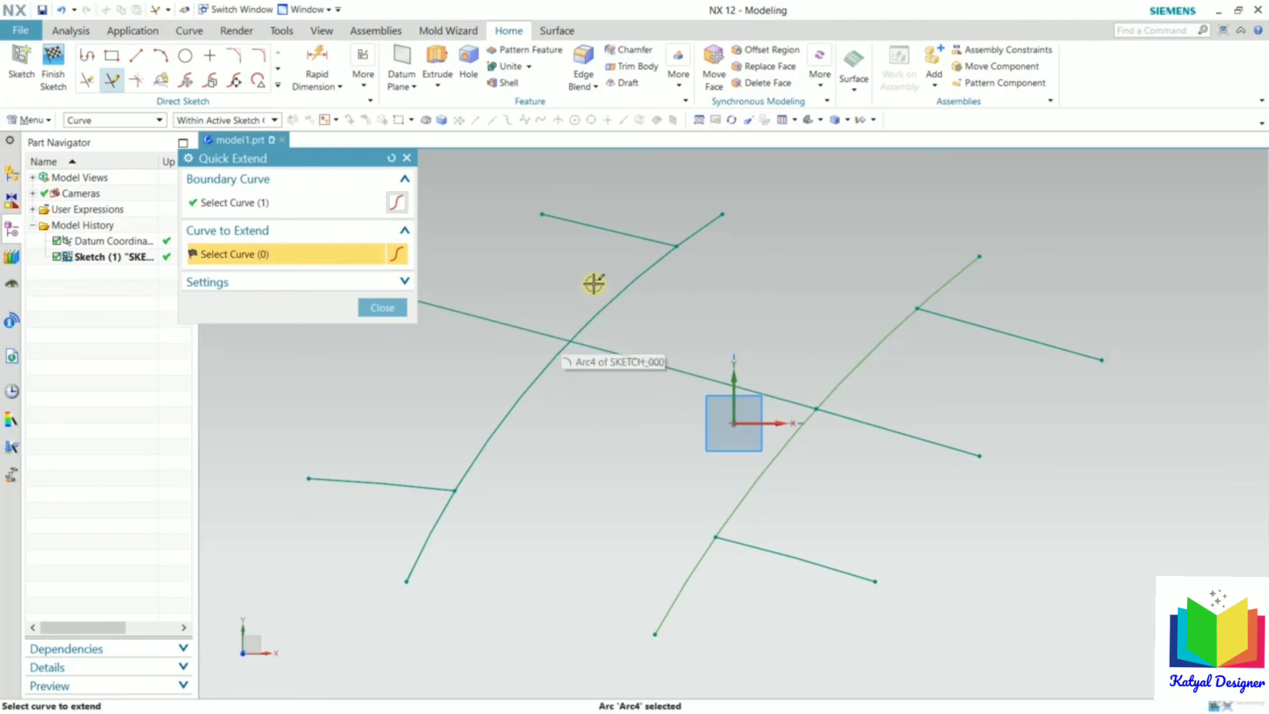
left_click(614, 232)
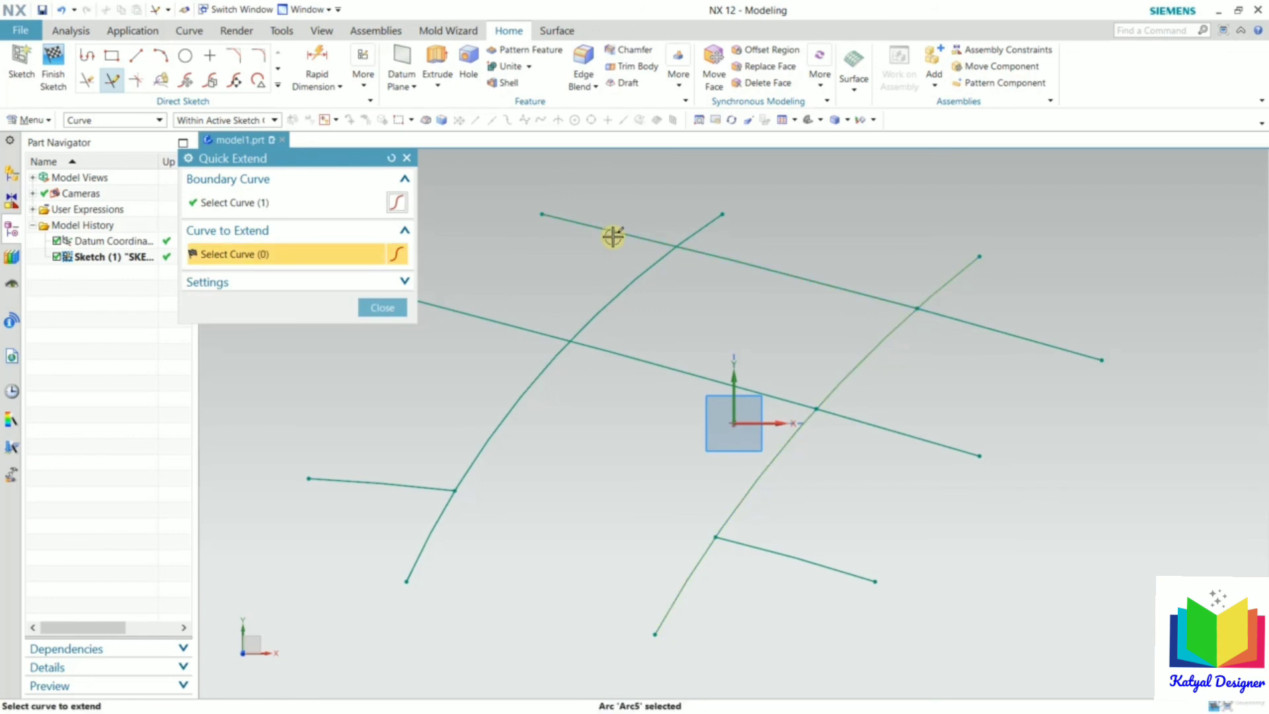
left_click(408, 484)
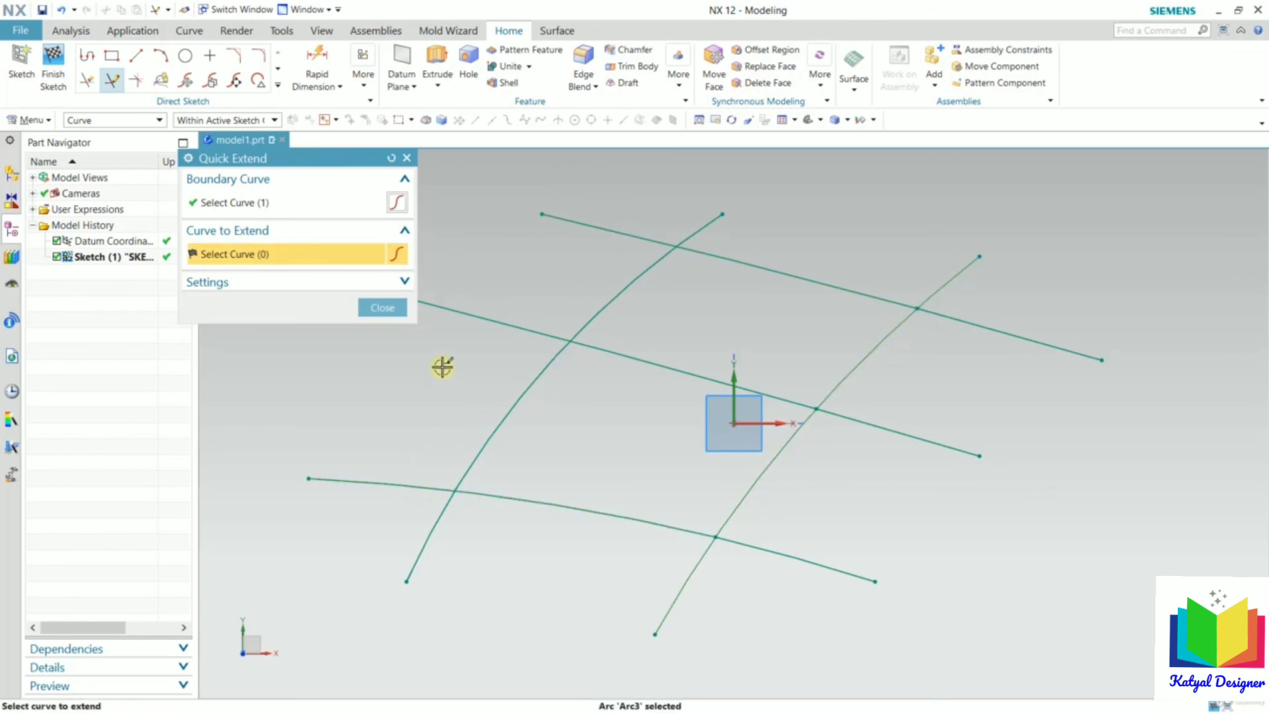
left_click(397, 312)
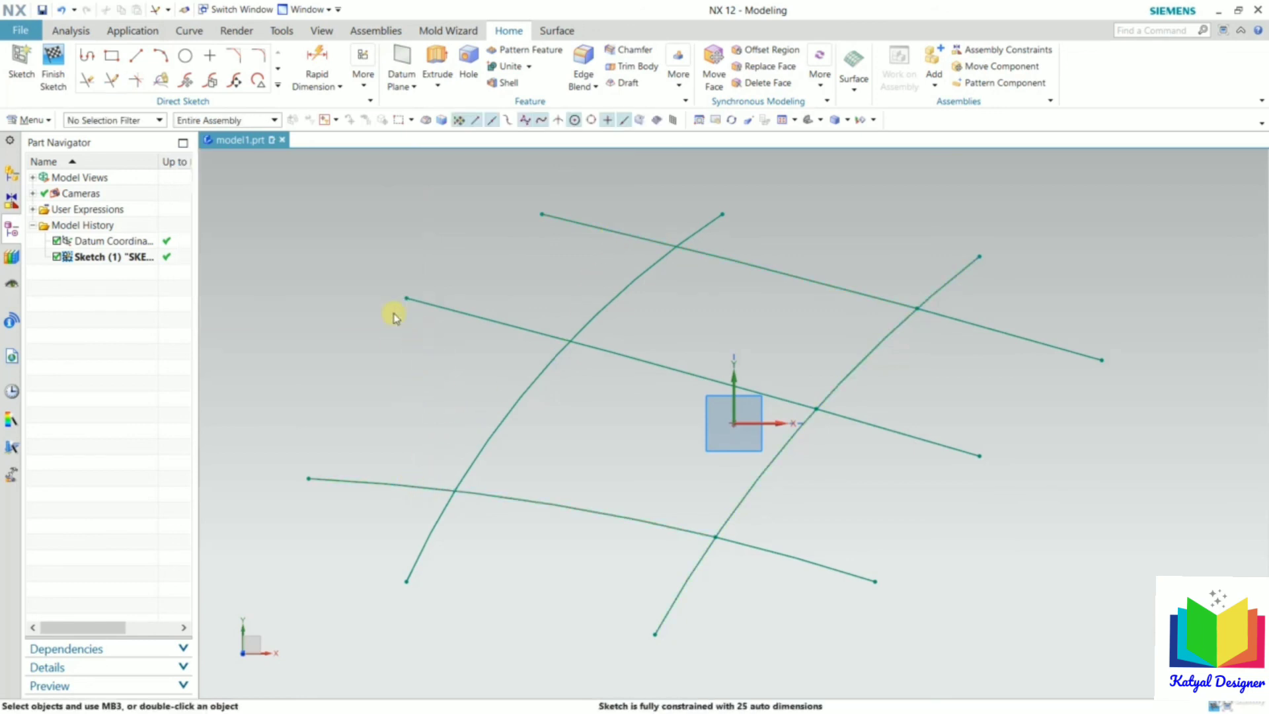